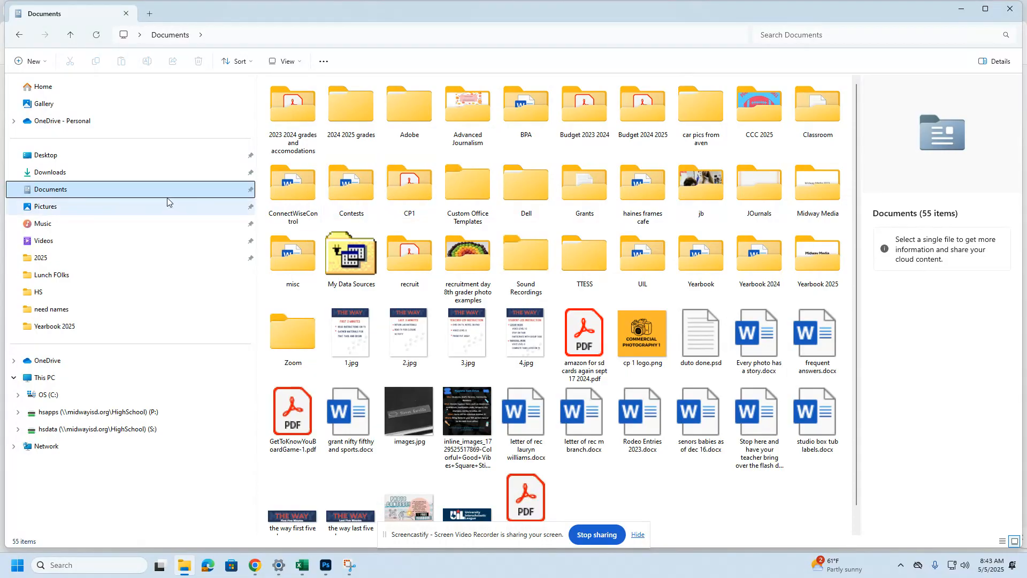
Step: Browse the nature close ups, high contrast and photoshop lessons folders in CP1, then return to the rubric browser
double_click(412, 194)
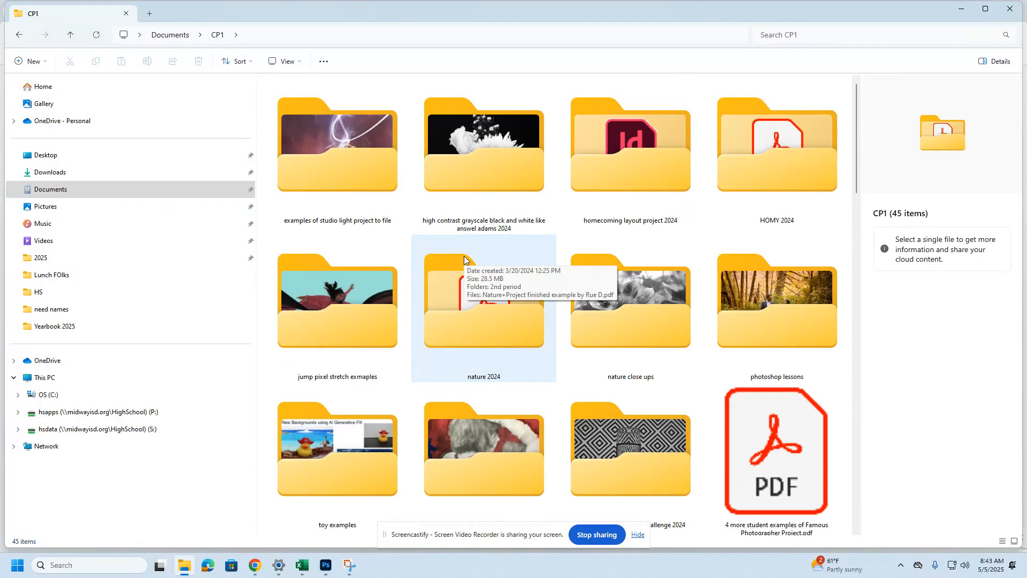
left_click(611, 313)
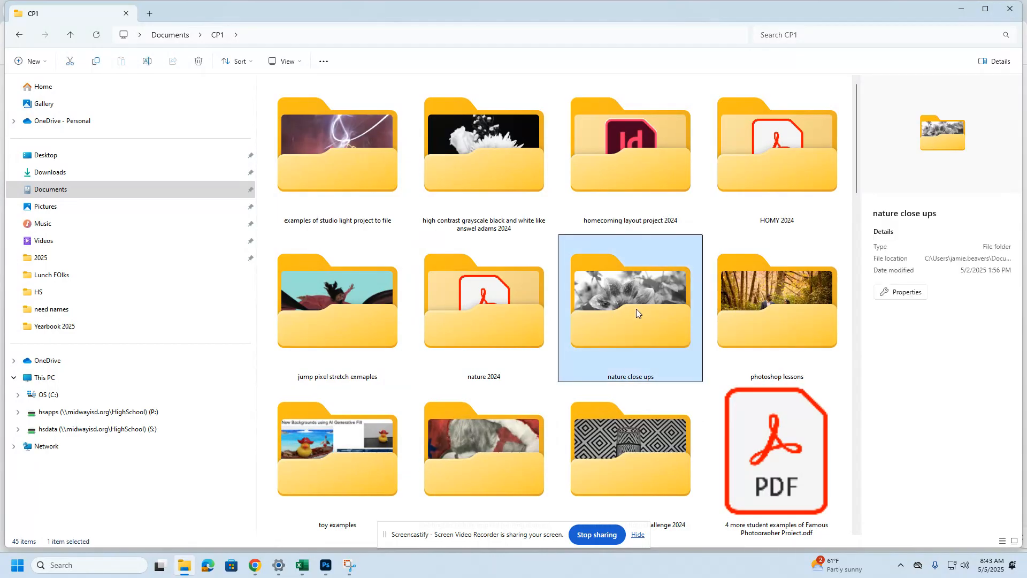
left_click(476, 161)
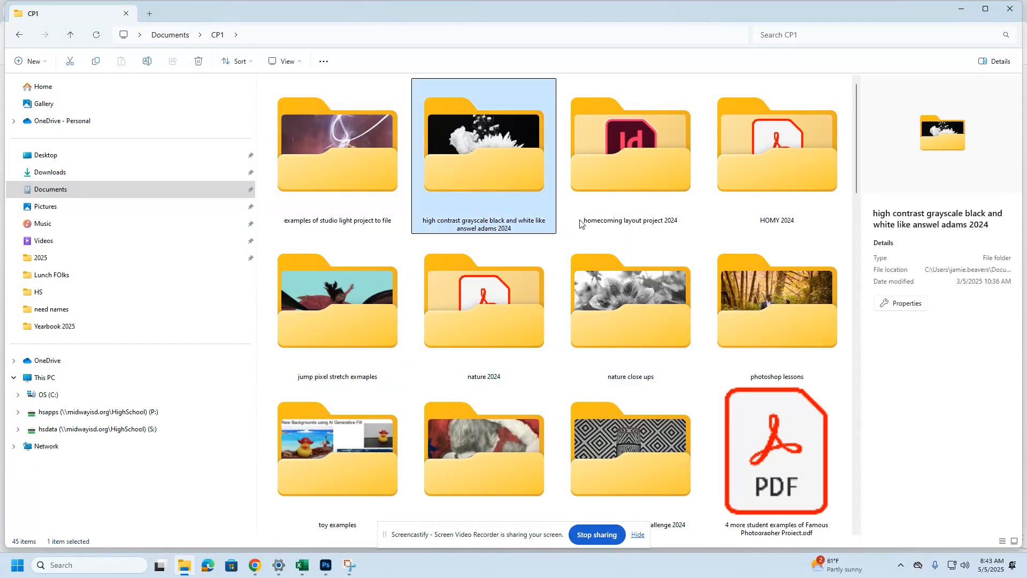
left_click(752, 284)
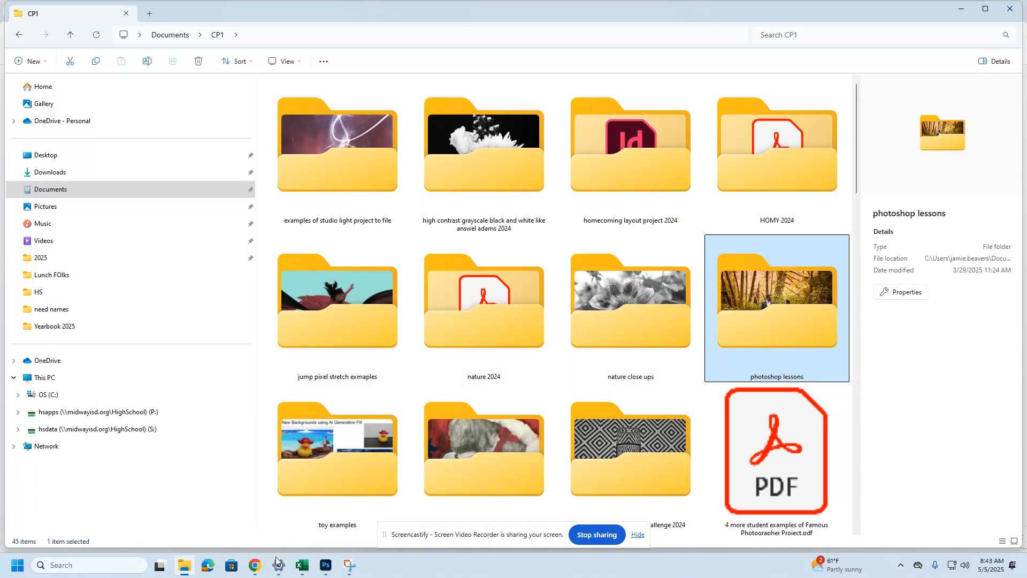
mouse_move(255, 567)
left_click(144, 508)
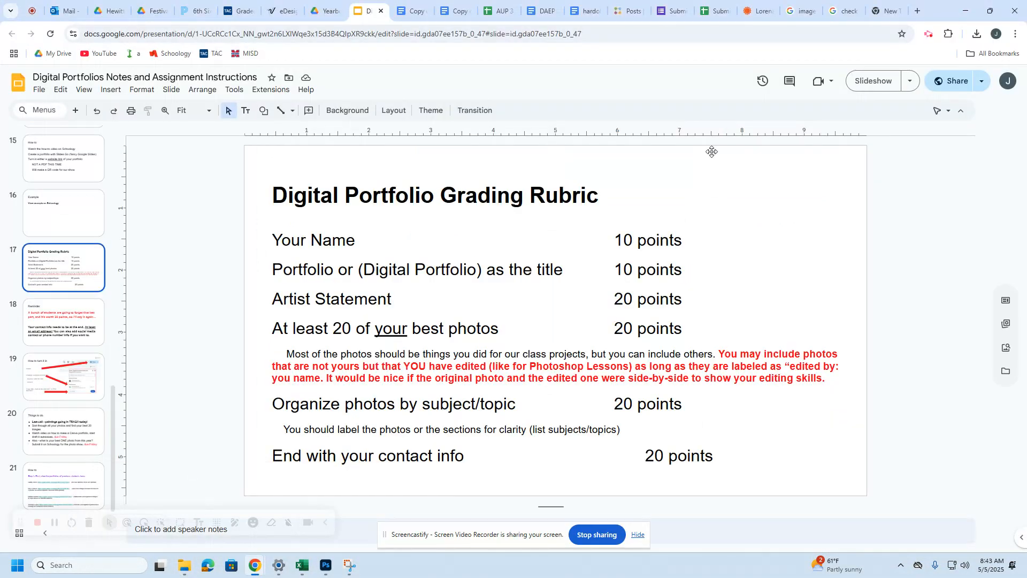
Step: Search Google for 'slides go' in a new tab and open the Slidesgo homepage
key("ctrl+t")
left_click(520, 220)
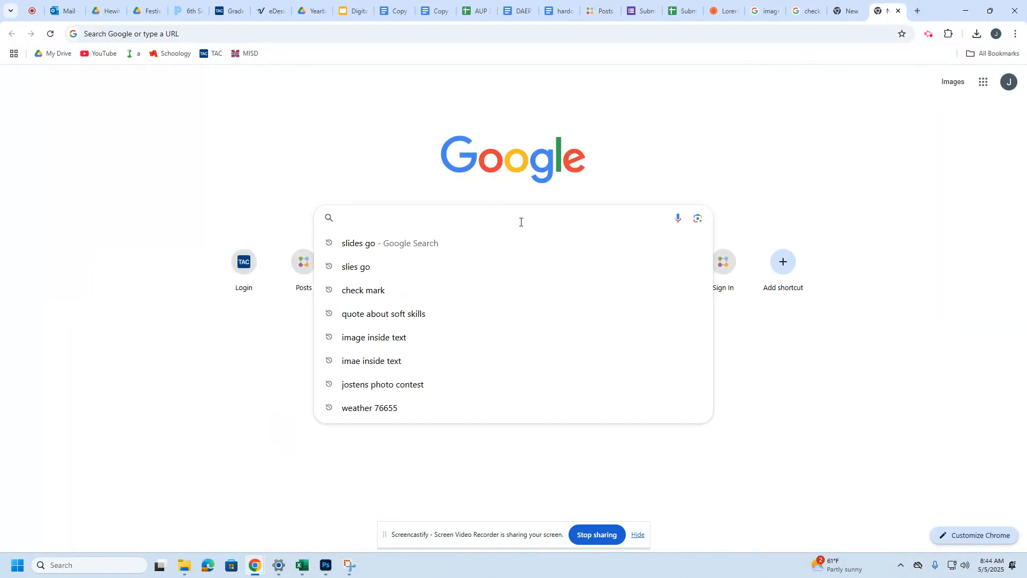
type("slides")
key("Return")
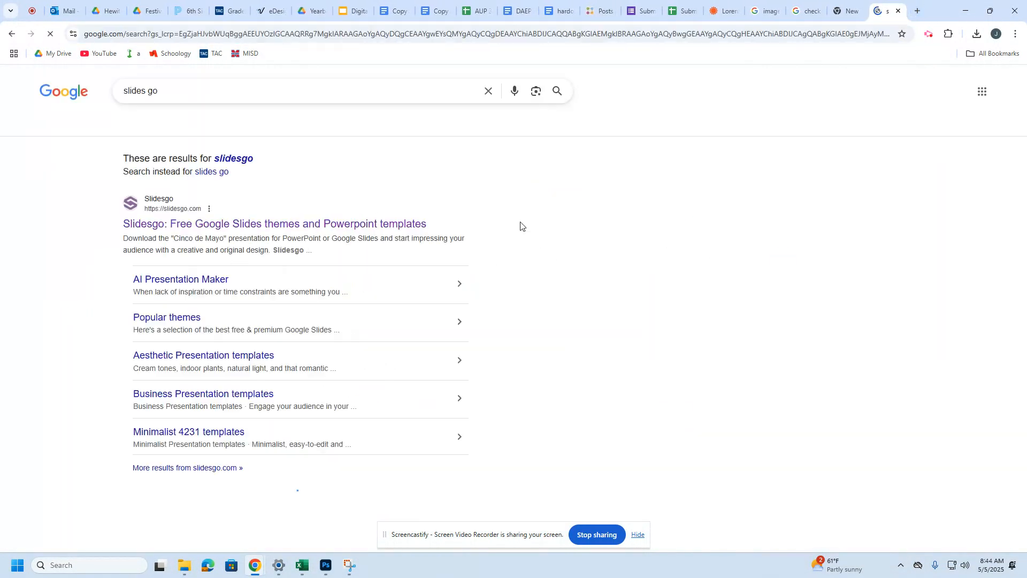
left_click(328, 231)
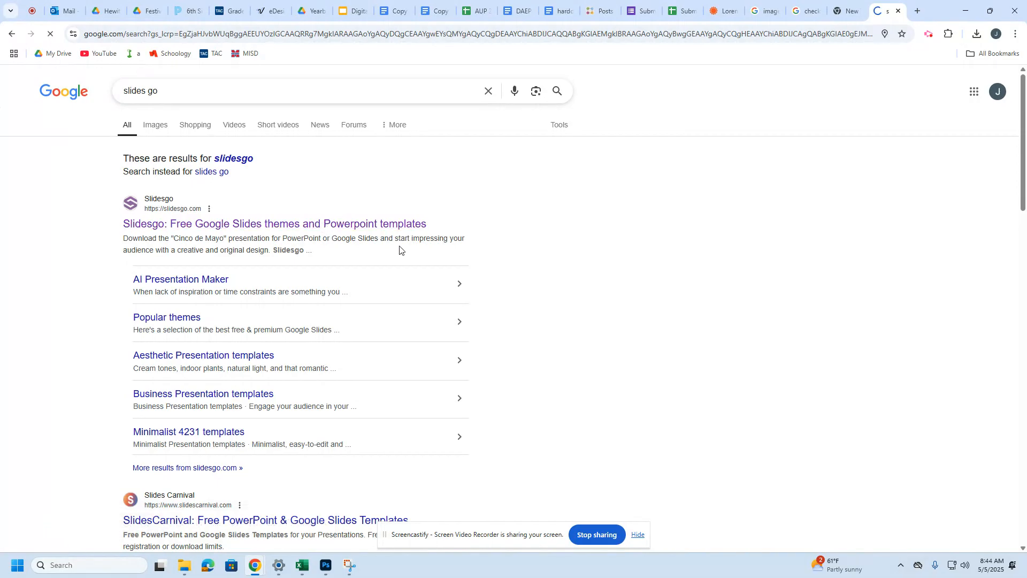
left_click(451, 150)
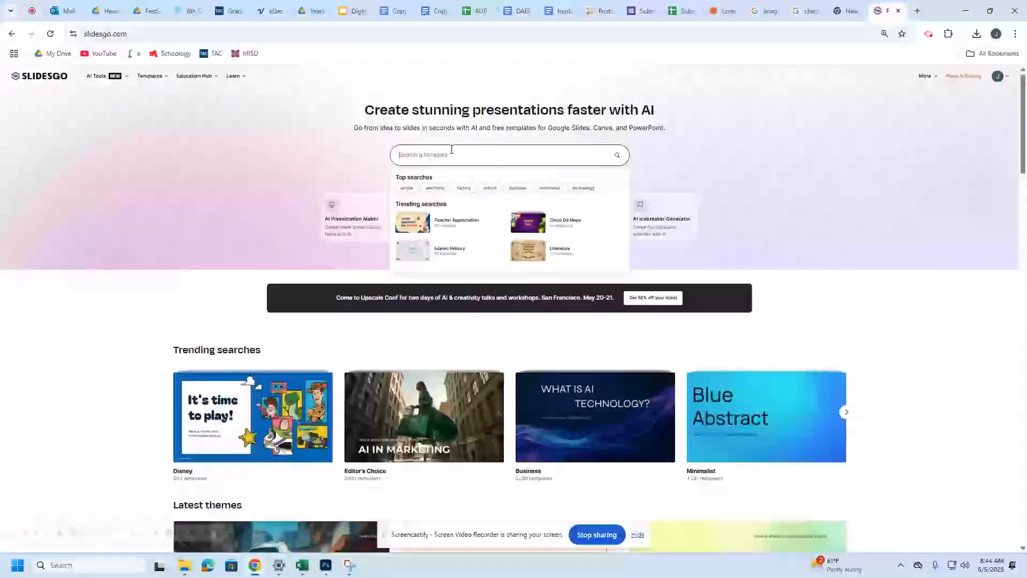
Step: Search Slidesgo for 'portfolio', go to results page 2, and open Clean and Neat Style Portfolio
type("p")
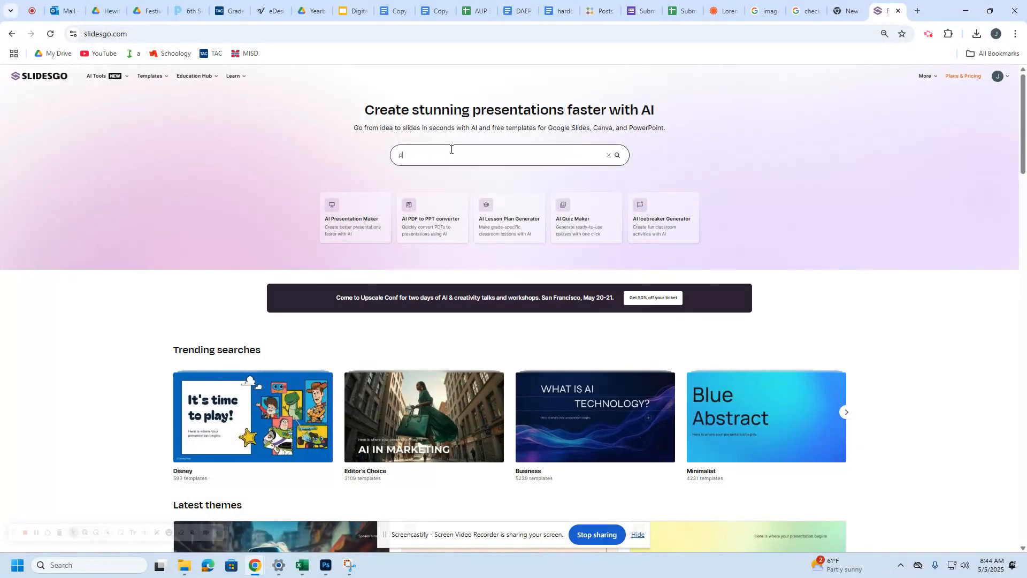
type("ortfolio")
key("Return")
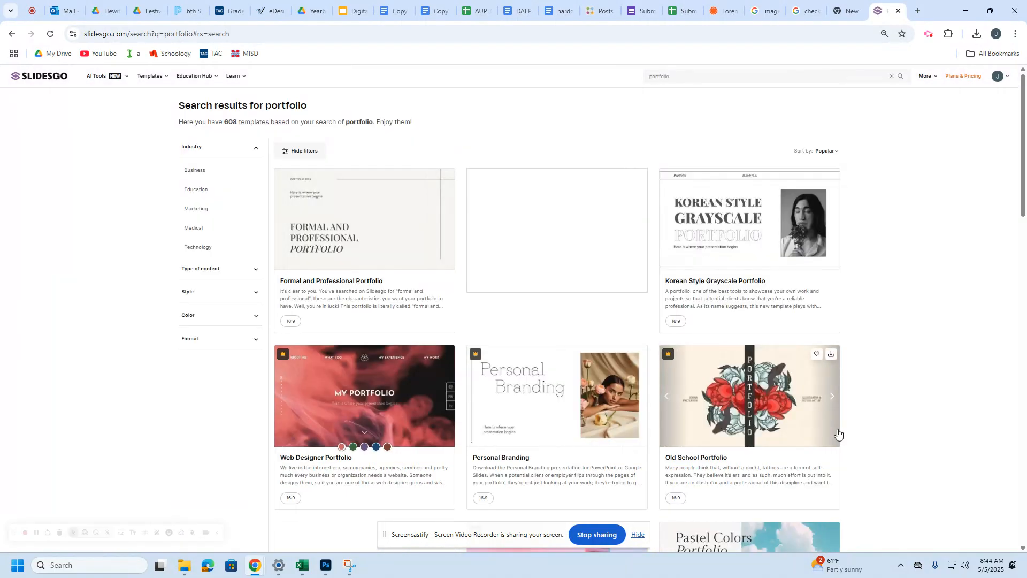
scroll(838, 435, "down", 10)
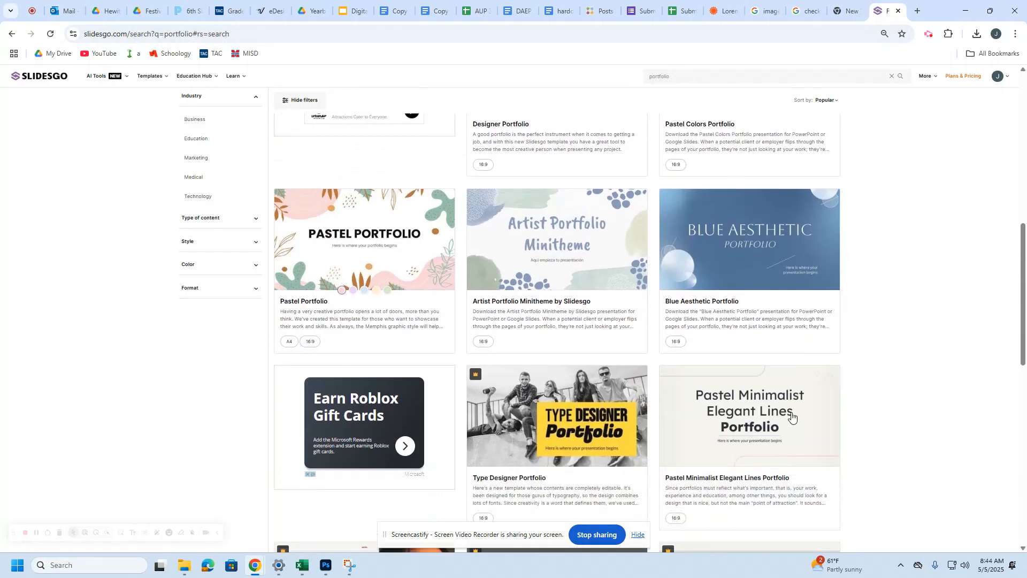
scroll(792, 417, "down", 1)
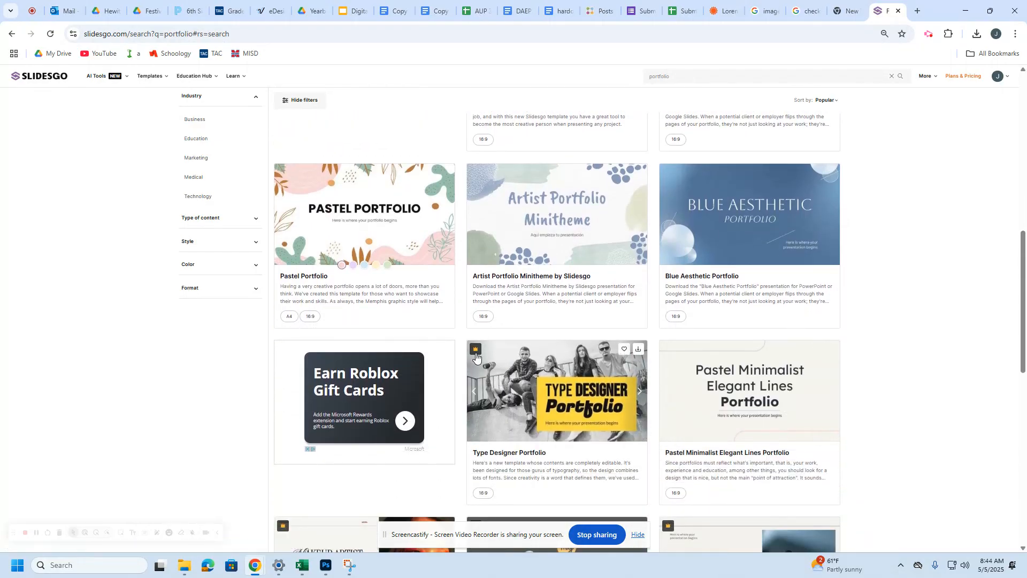
scroll(548, 406, "down", 10)
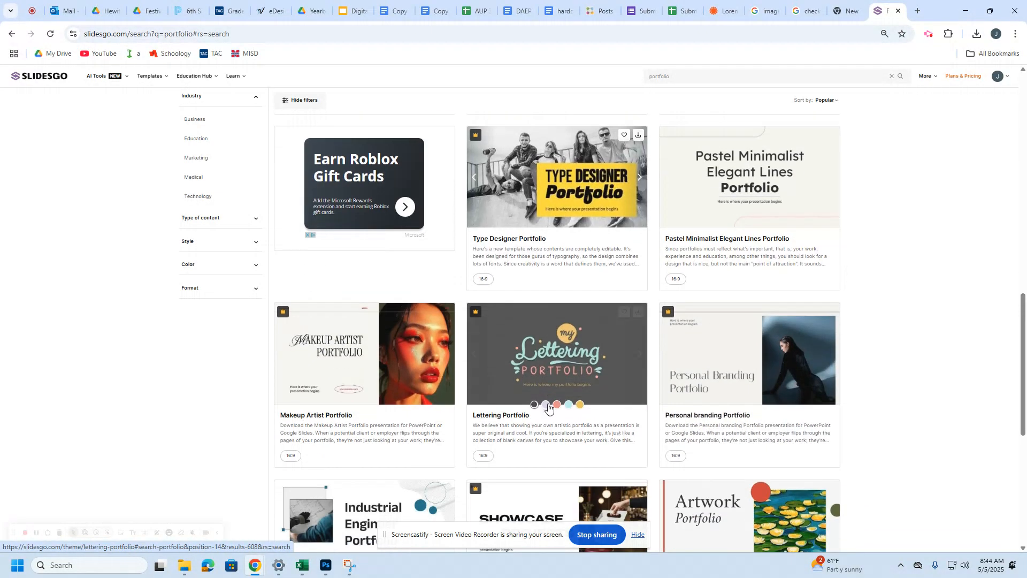
scroll(592, 391, "up", 1)
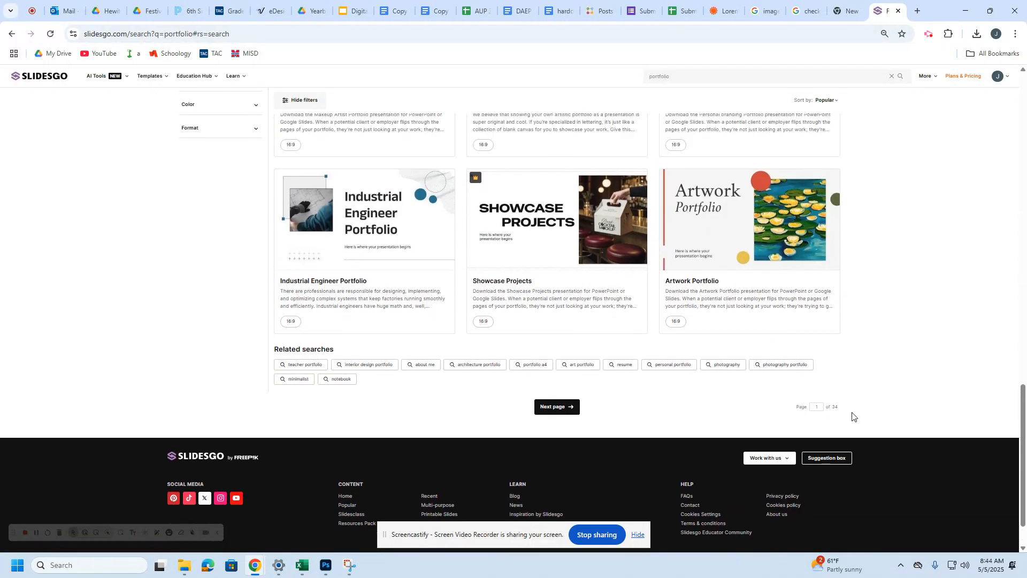
left_click(551, 409)
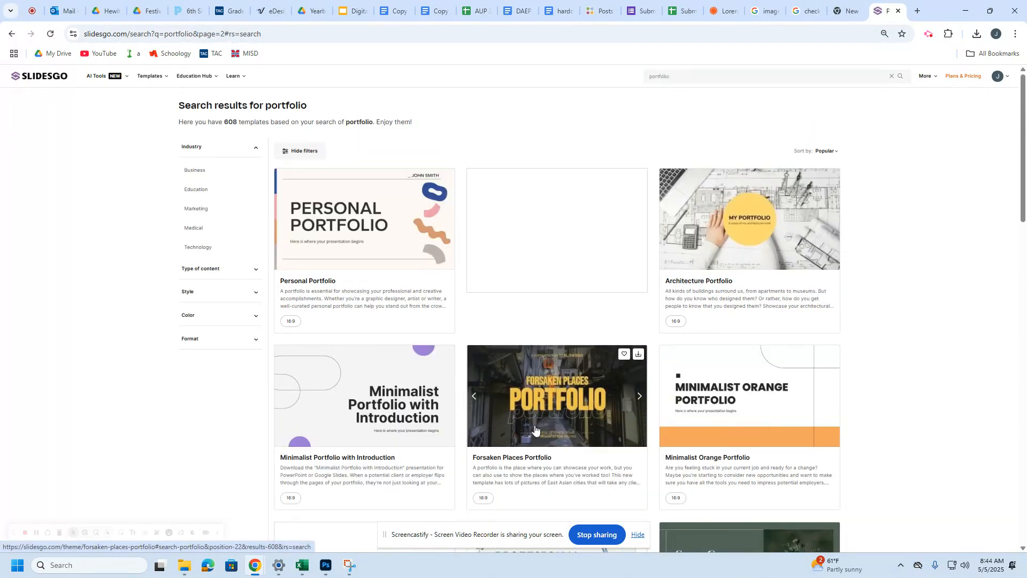
scroll(539, 398, "down", 8)
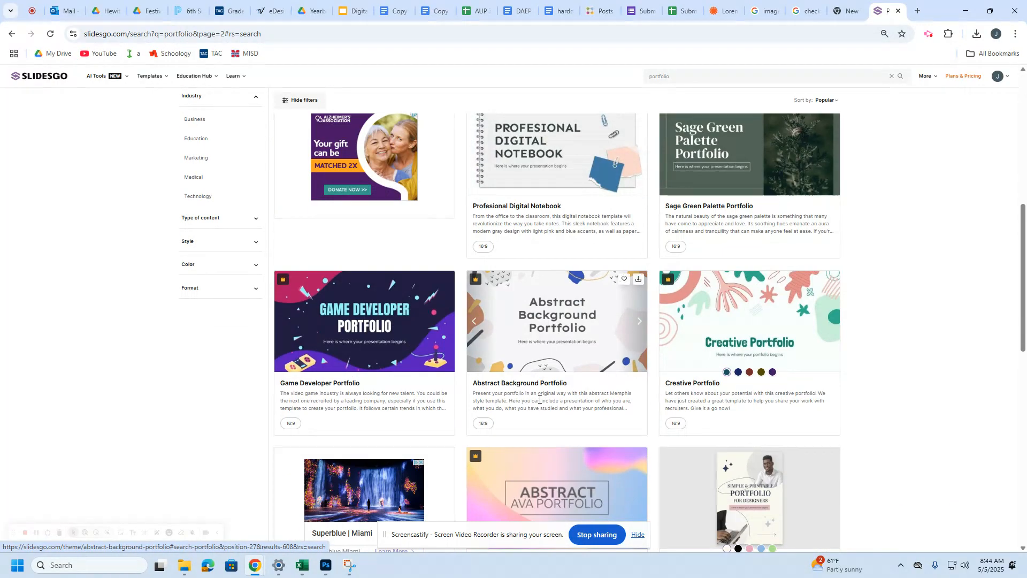
scroll(539, 399, "down", 7)
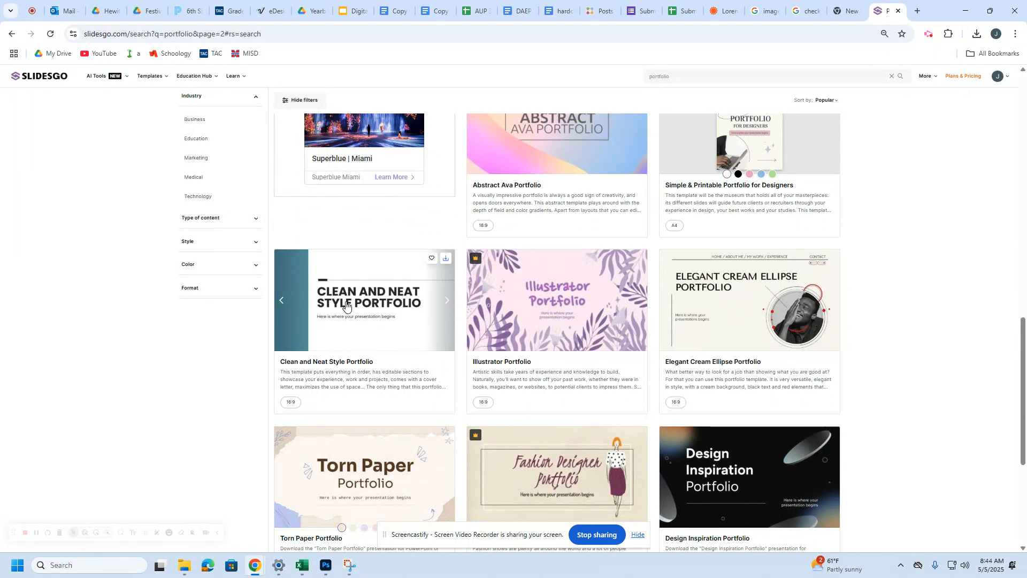
left_click(356, 327)
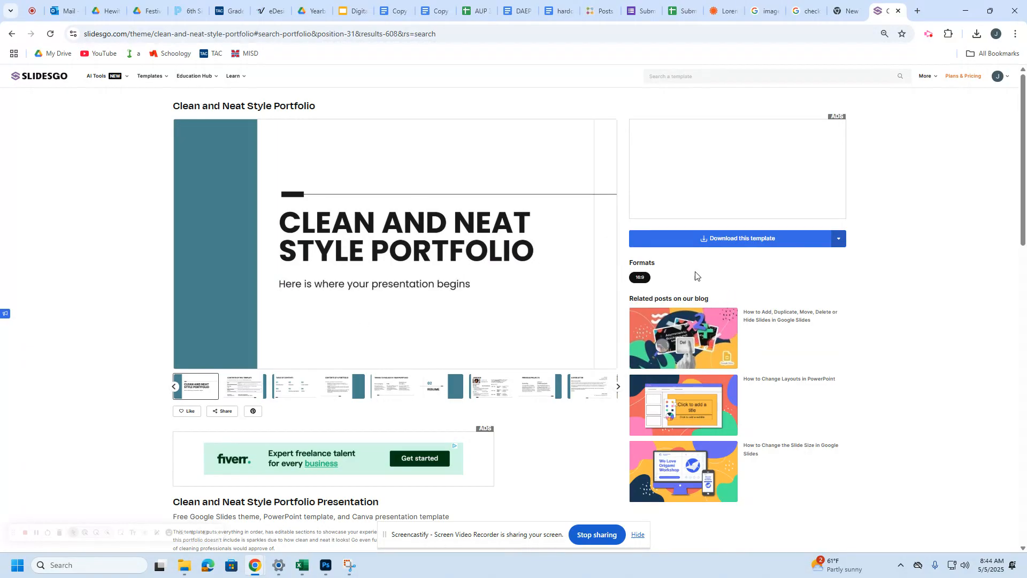
Step: Download the Clean and Neat Style Portfolio template in Google Slides format
left_click(740, 241)
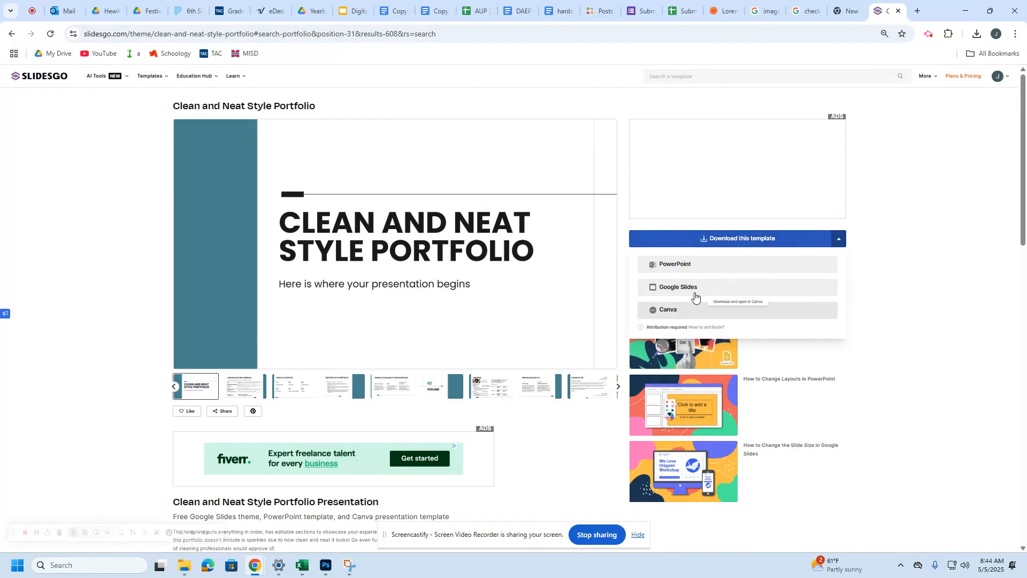
left_click(691, 291)
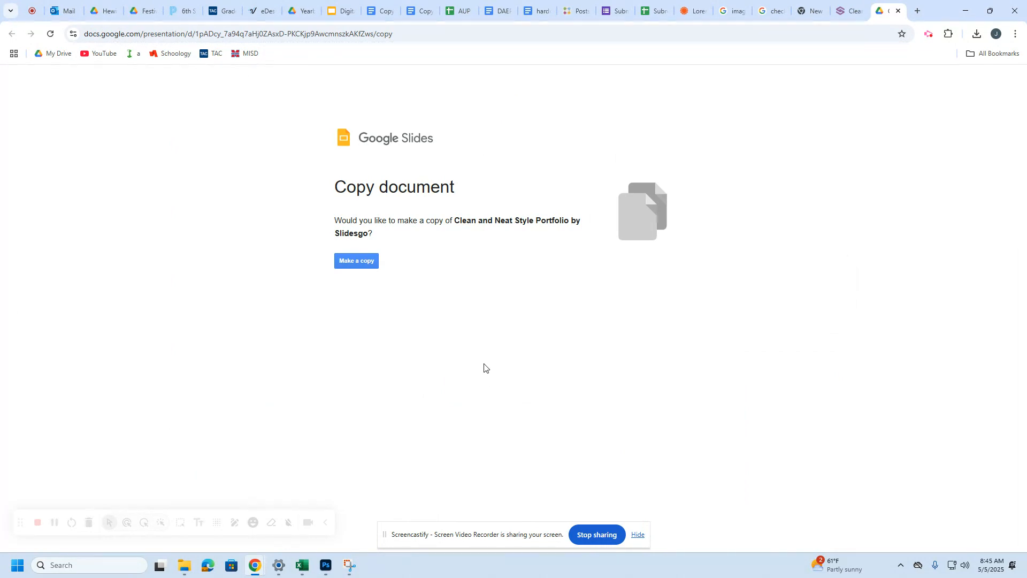
Step: Make a copy of the template, then go back to the Digital Portfolios Notes tab
left_click(358, 262)
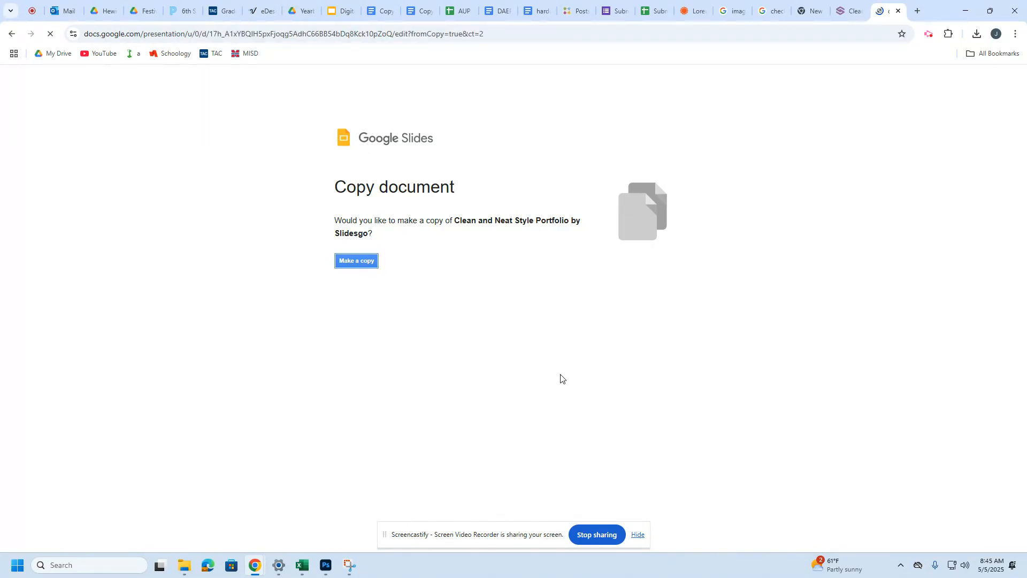
left_click(341, 10)
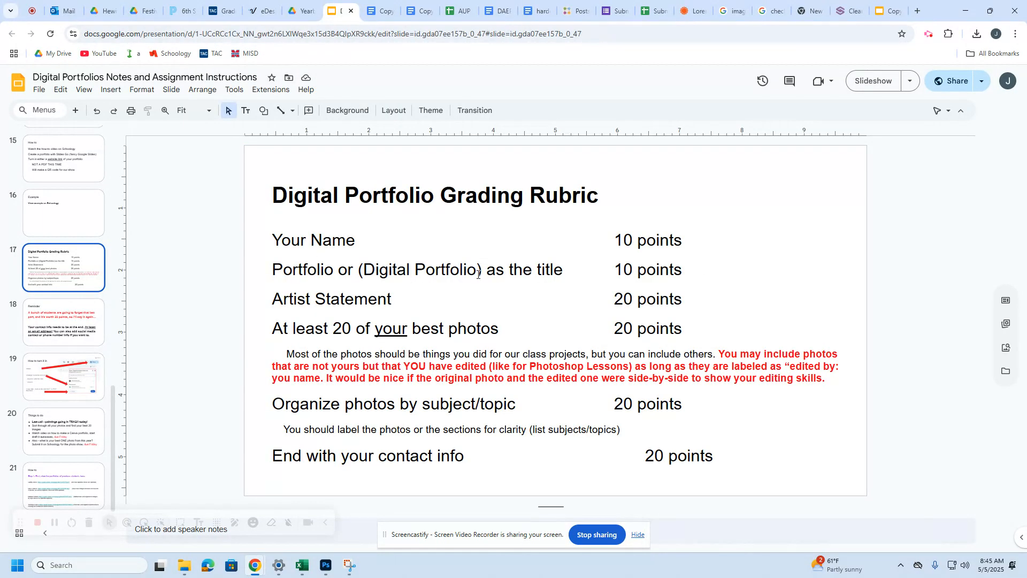
Step: Replace the cover title with the student's name and the subtitle with 'Digital Portfolio'
left_click(890, 10)
left_click(452, 309)
key("ctrl+a")
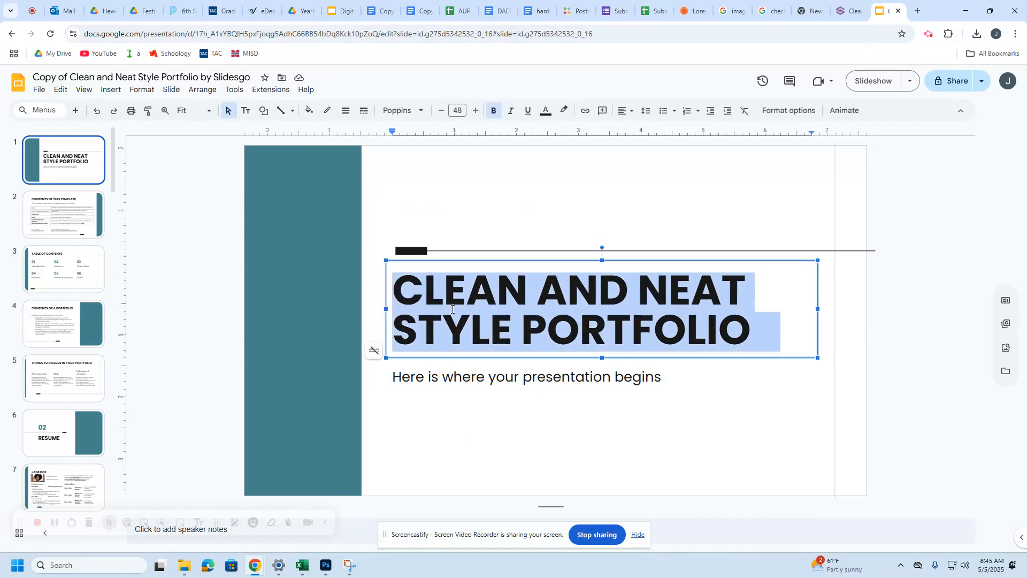
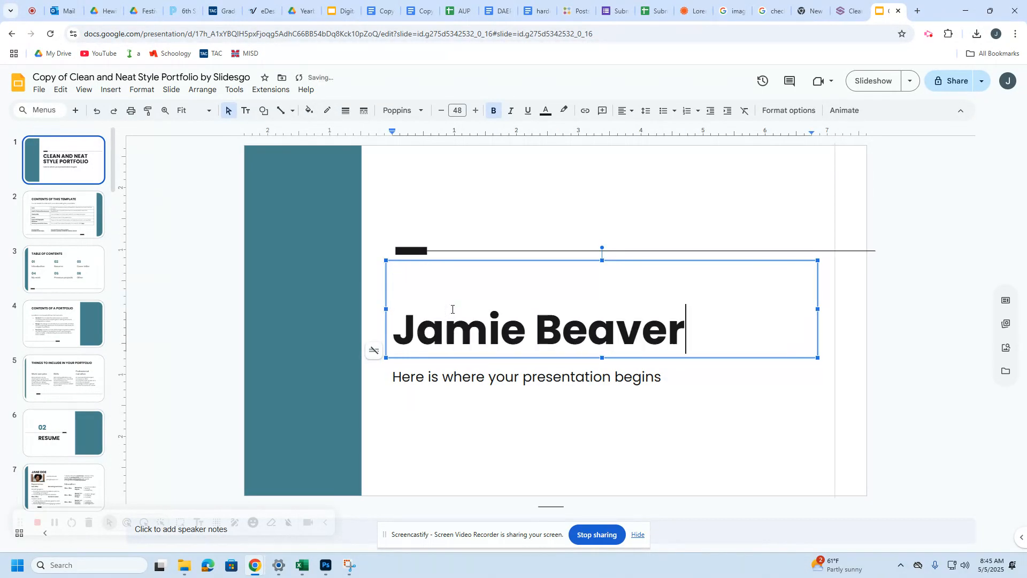
left_click(463, 381)
key("ctrl+a")
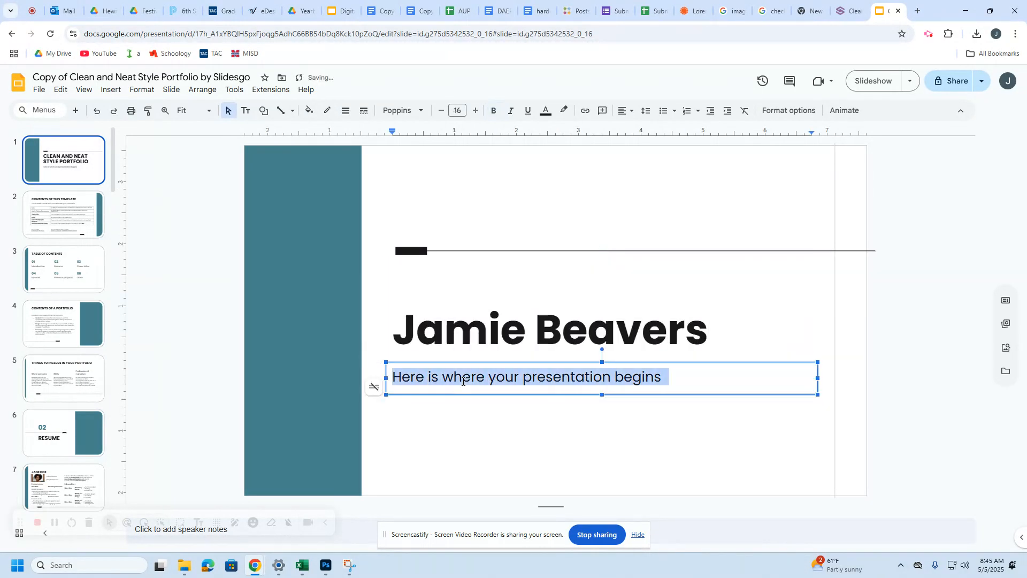
type("Digital Portfolio")
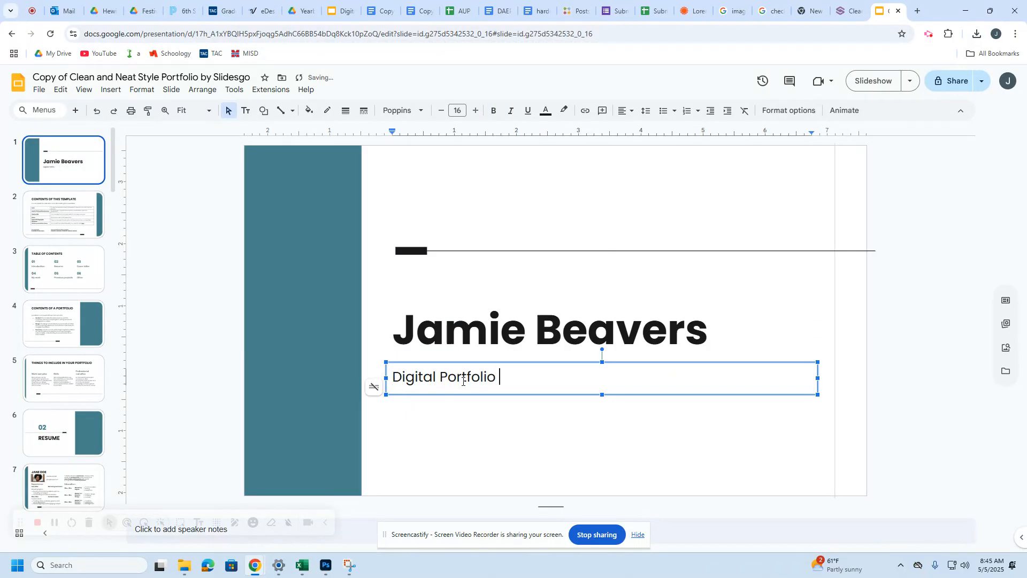
left_click(467, 416)
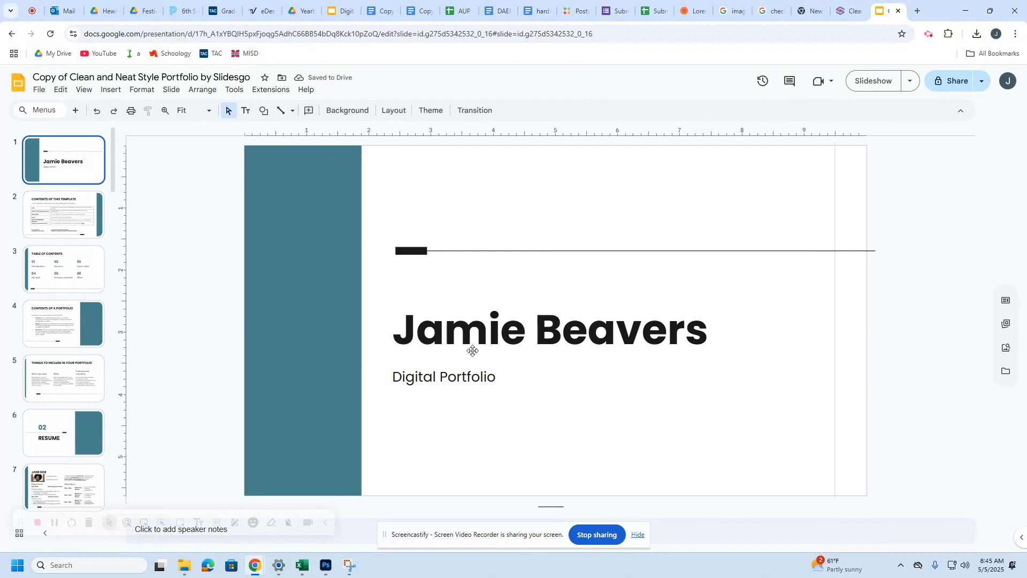
Step: Remove the Table of Contents and Contents of This Template slides from the deck
left_click(348, 15)
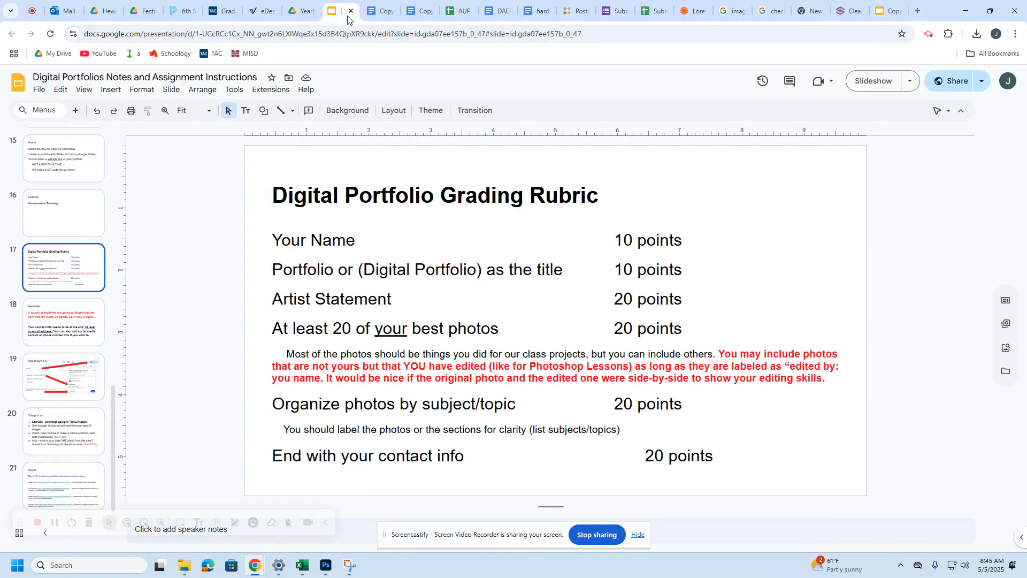
left_click(890, 13)
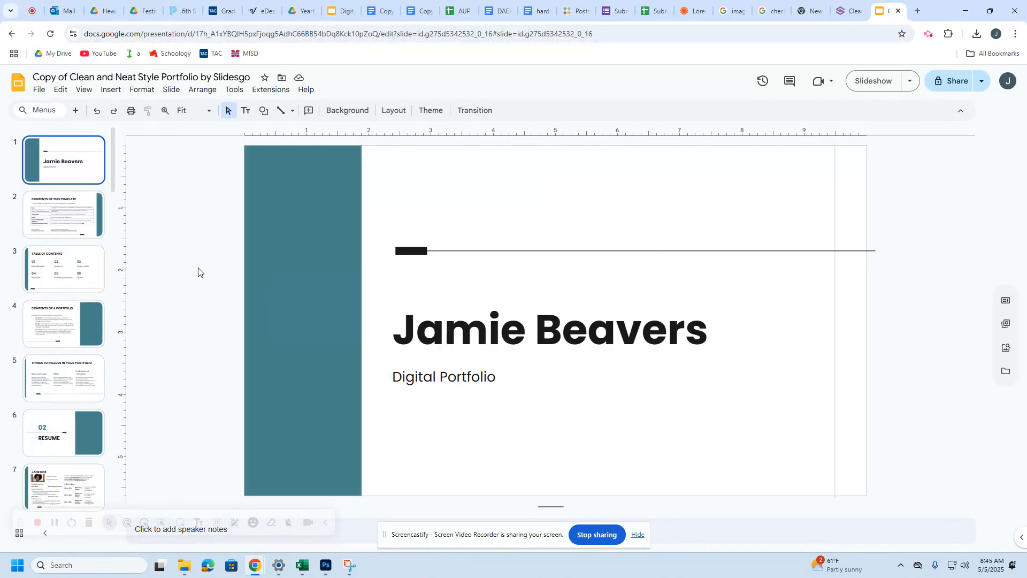
left_click(76, 230)
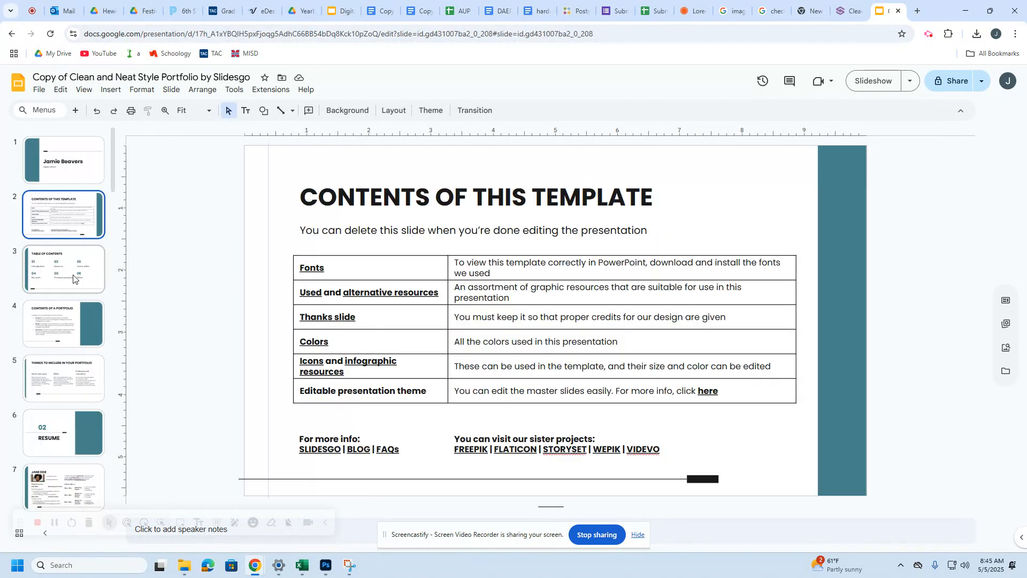
left_click(54, 334)
left_click(58, 276)
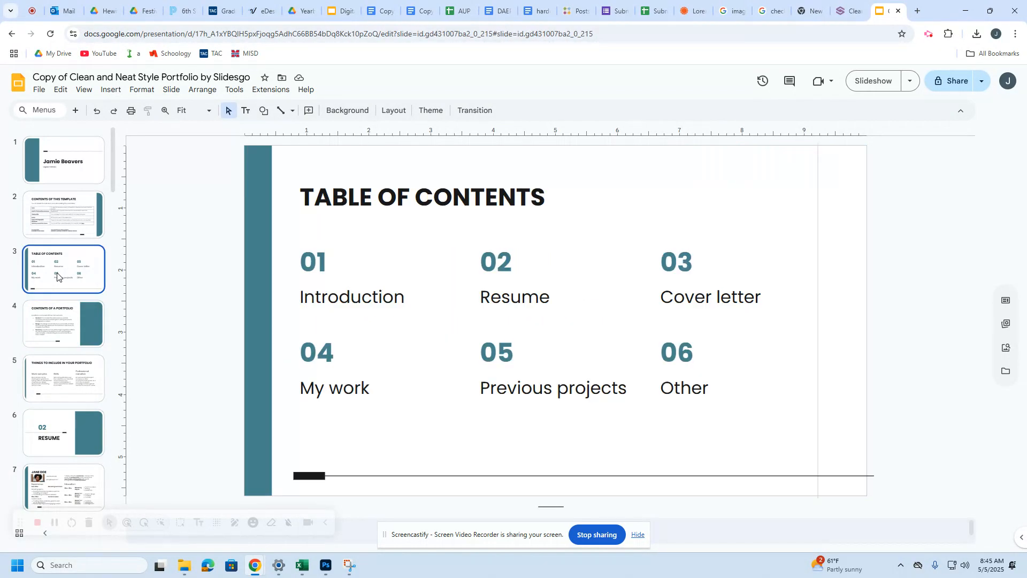
key("Delete")
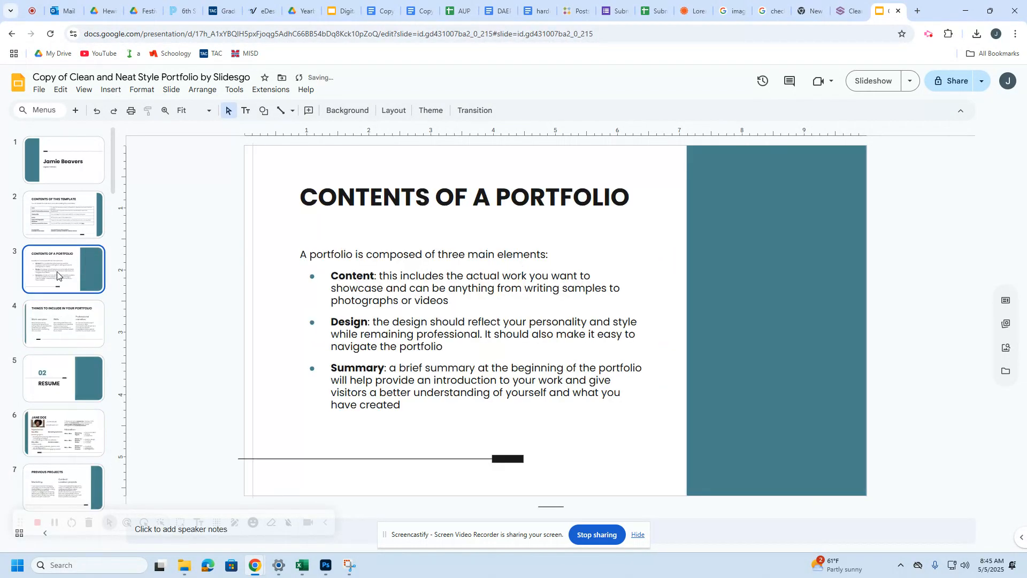
left_click(56, 323)
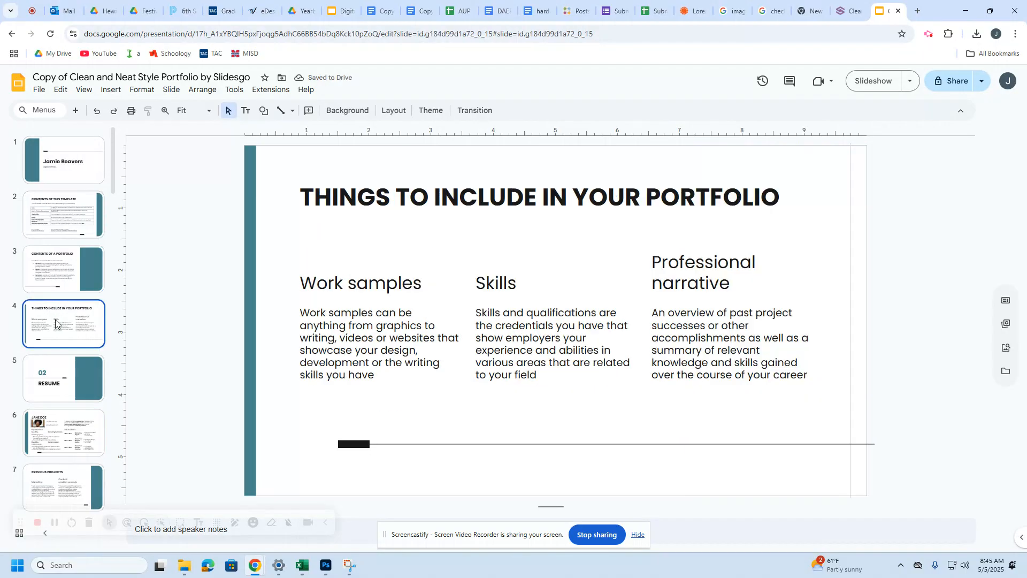
left_click(49, 210)
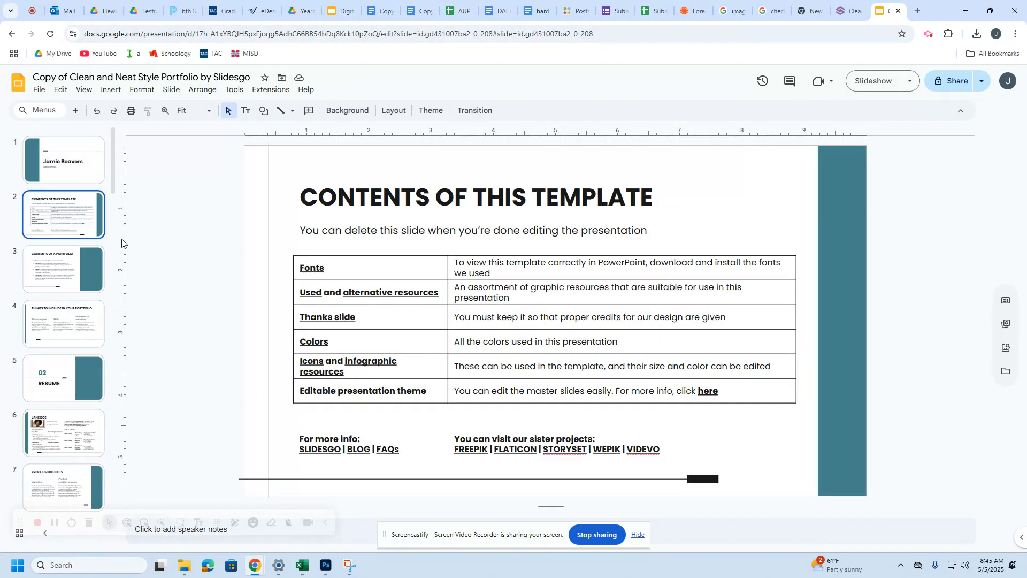
key("Delete")
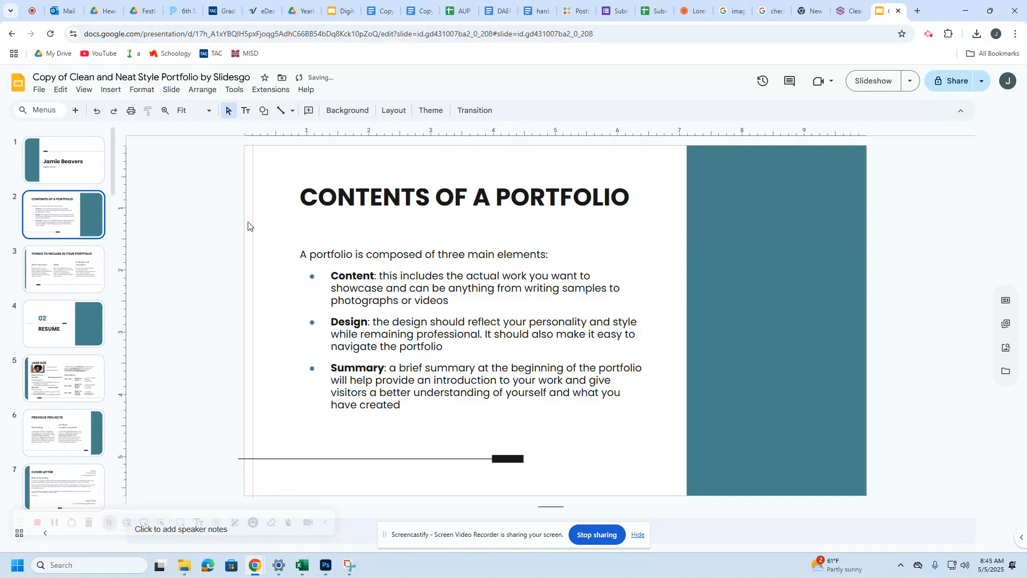
double_click(348, 199)
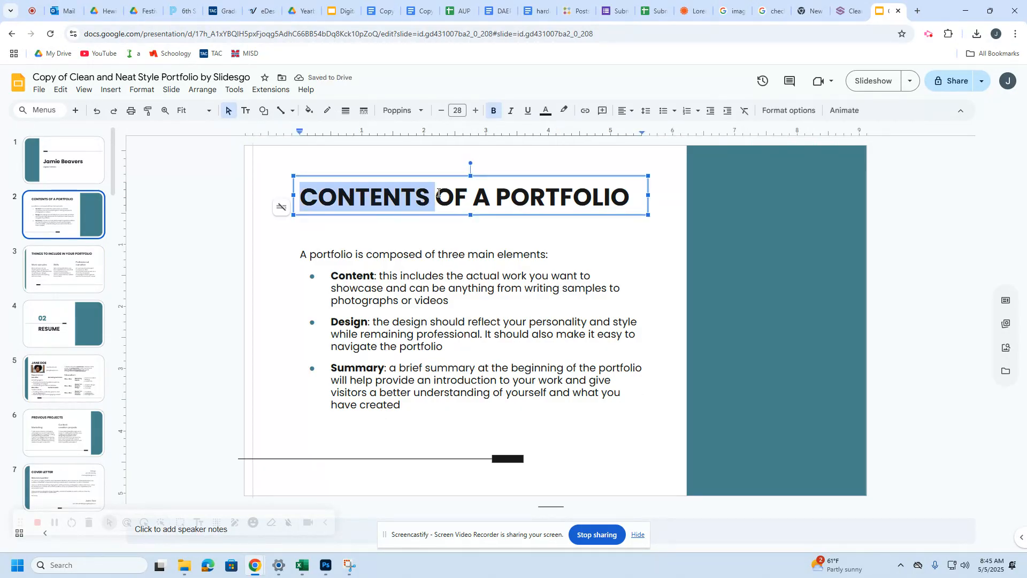
Step: Retitle the slide 'Artist Statement' and set its body text to 'Copy and paste it here'
key("ctrl+a")
type("Artist T")
key("BackSpace")
type("Statement")
triple_click(385, 281)
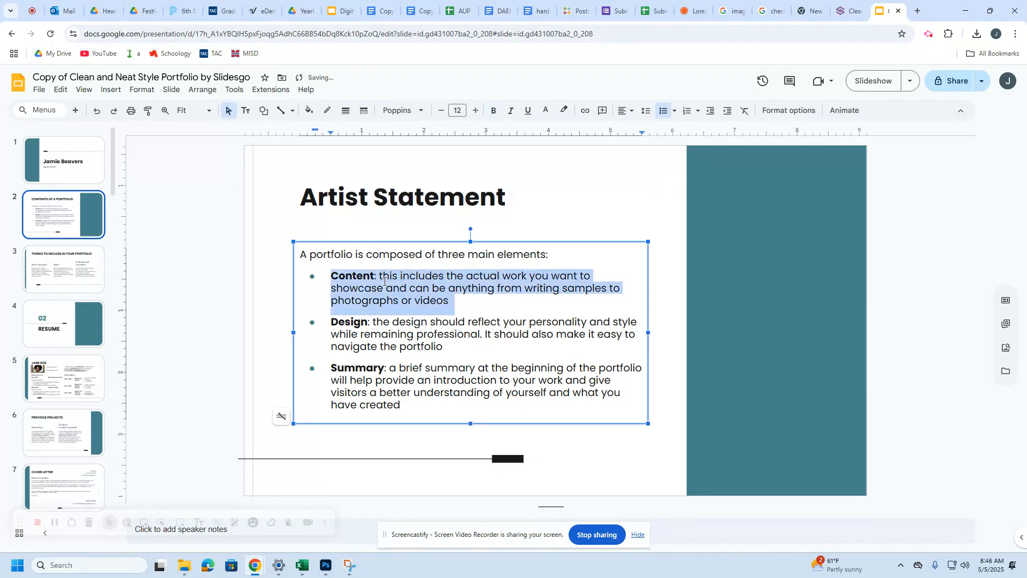
key("ctrl+a")
type("Copy and paste it here")
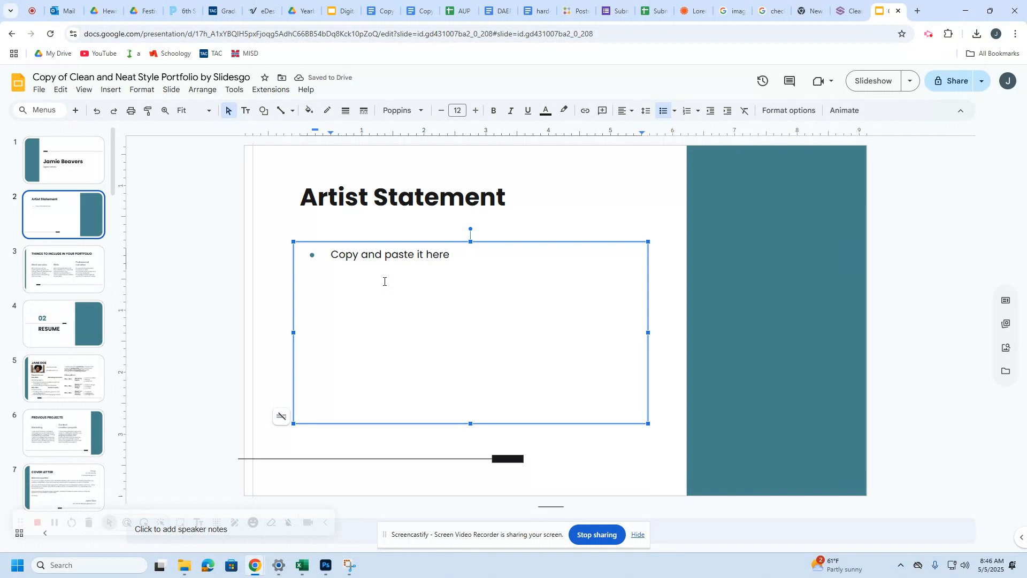
key("Left")
key("Left")
key("Left")
key("Left")
key("Left")
key("Left")
left_click(337, 11)
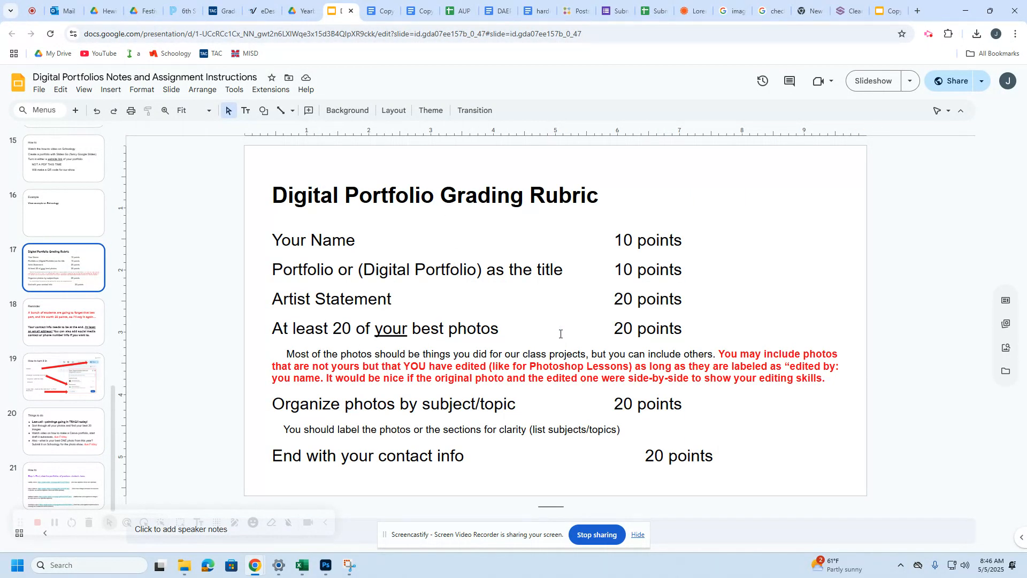
Step: Note the Organize photos rubric item, then delete the Things to Include, Cover Letter and Previous Projects slides
left_click_drag(300, 405, 431, 408)
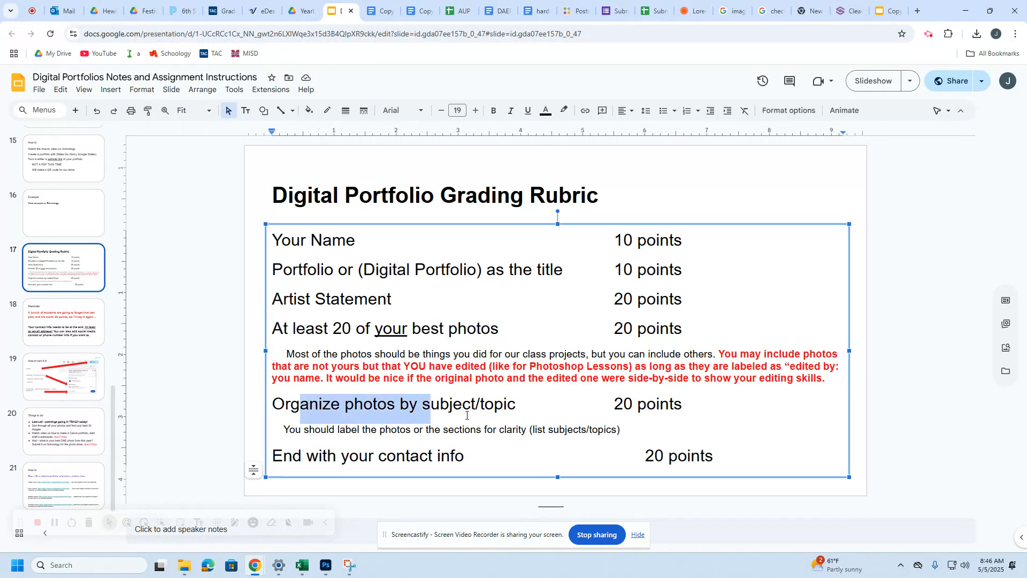
left_click(889, 11)
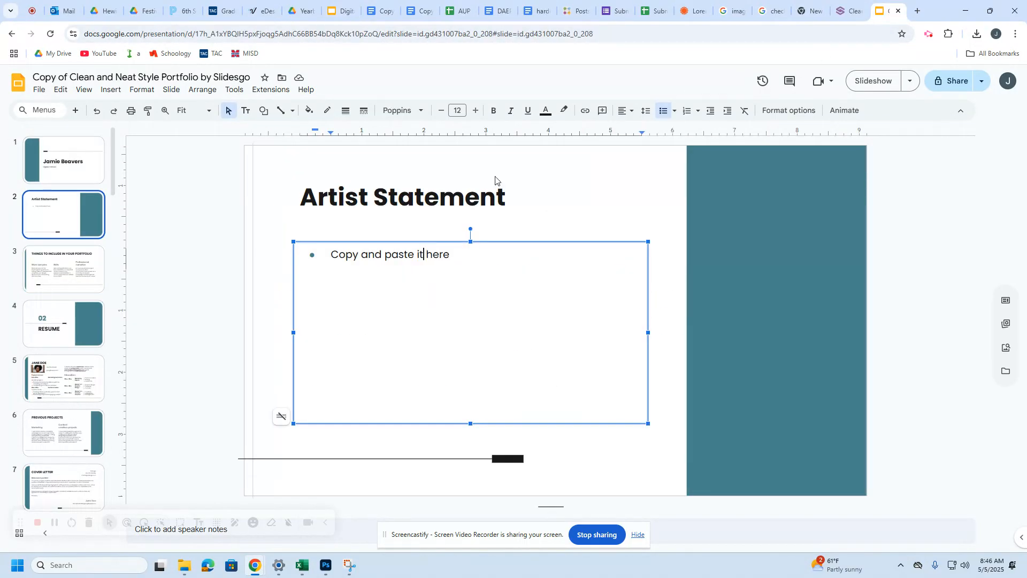
left_click(83, 284)
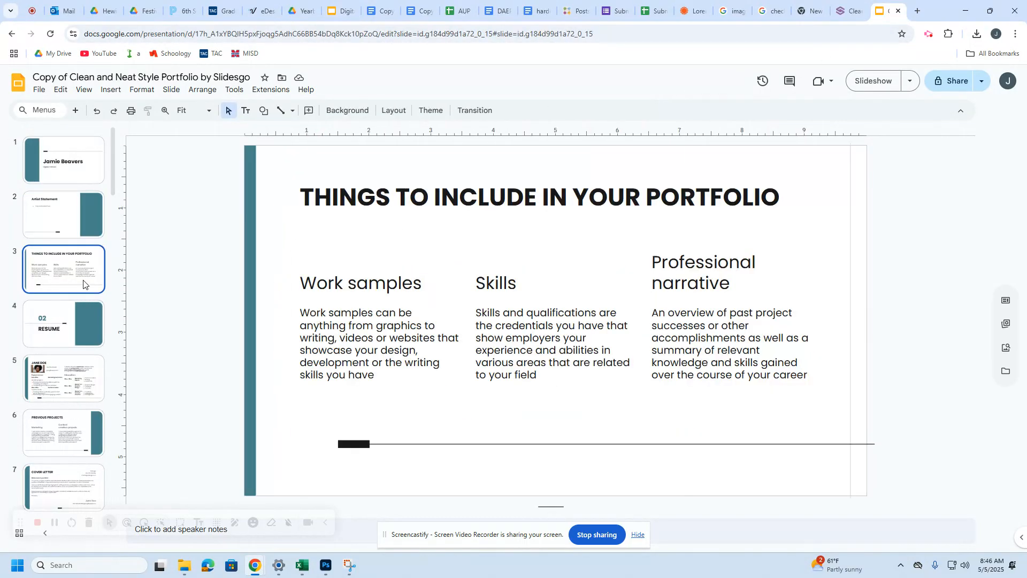
key("Delete")
key("Delete")
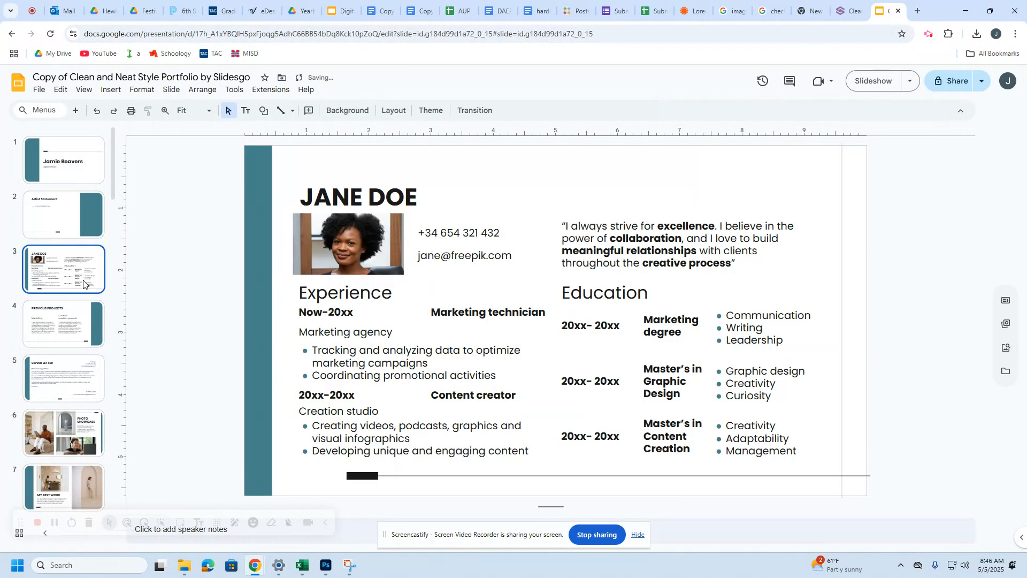
left_click(86, 323)
left_click(97, 379)
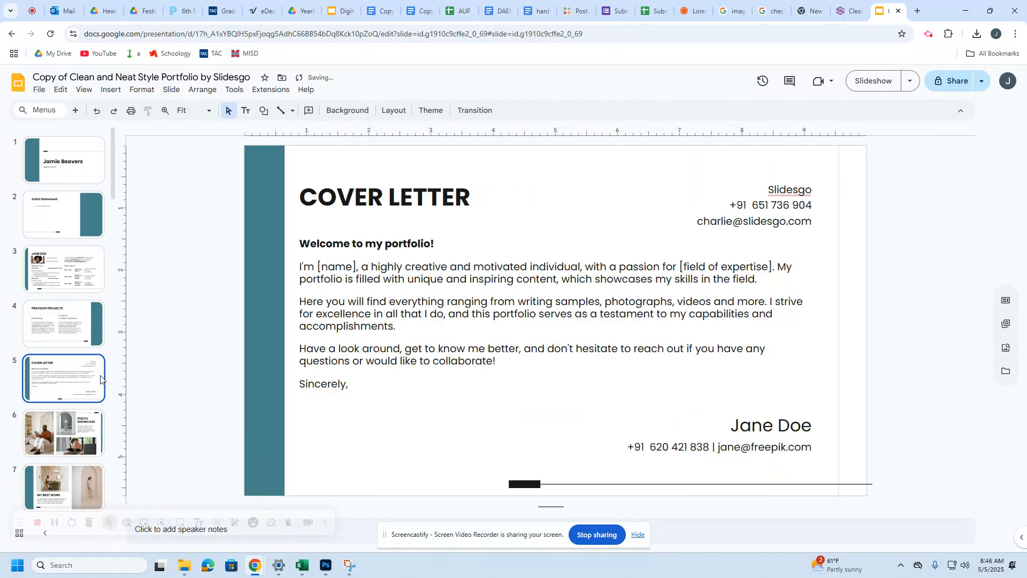
key("Delete")
left_click(85, 332)
key("Delete")
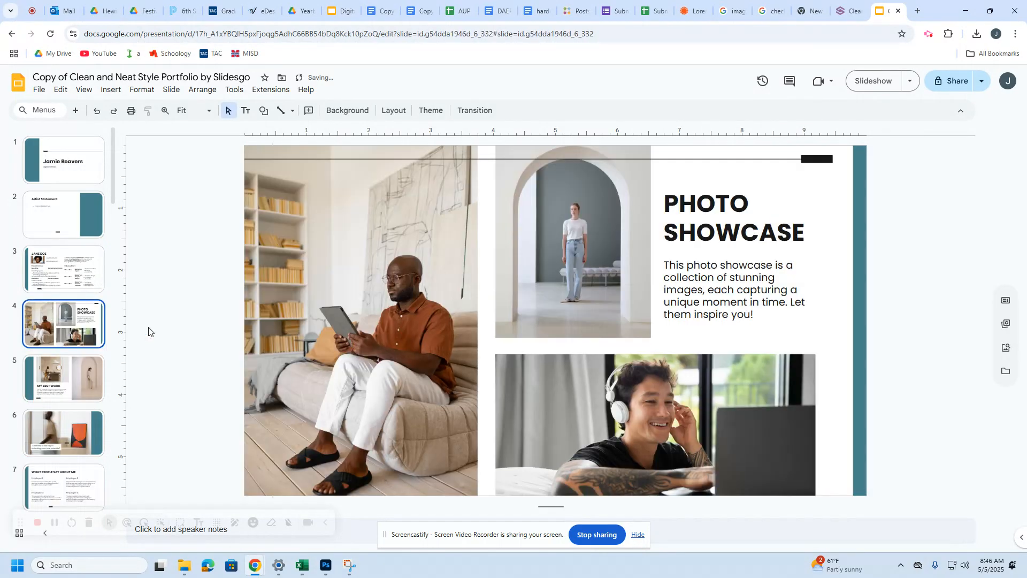
Step: Clear all text and photos from the sample resume slide while keeping the slide itself
left_click(439, 299)
left_click(546, 280)
left_click(585, 361)
left_click(97, 395)
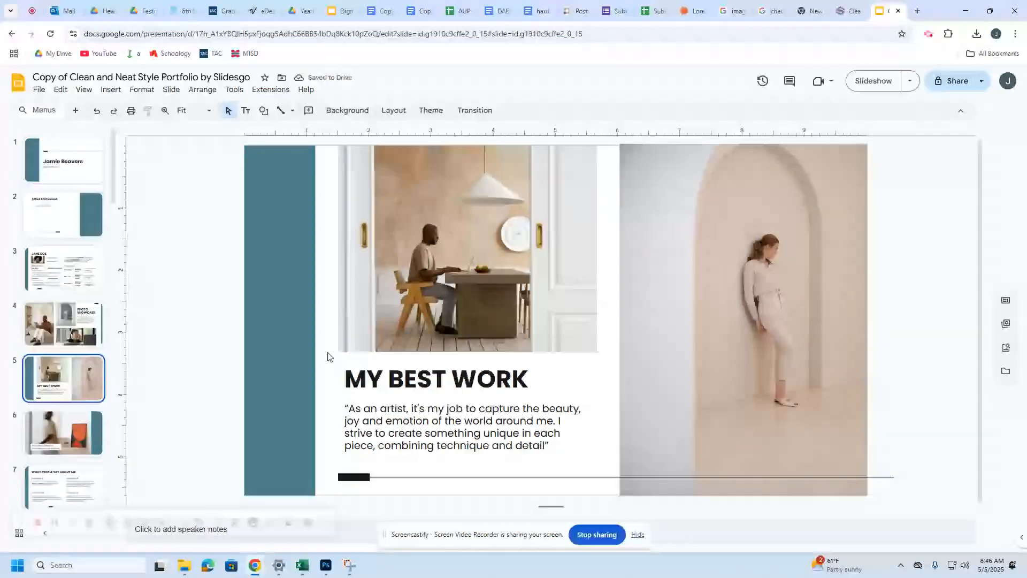
left_click(66, 429)
left_click(349, 422)
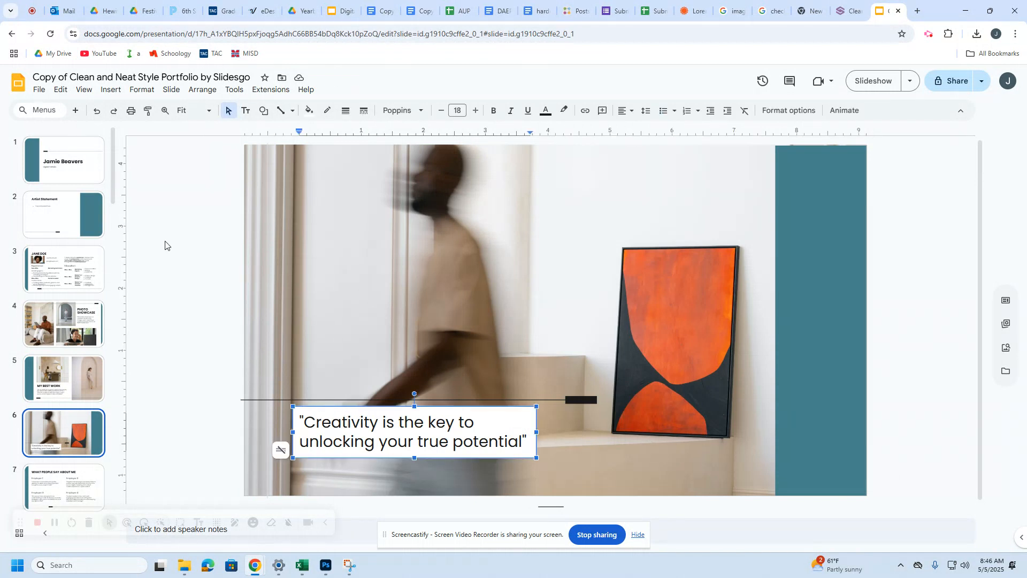
left_click(94, 288)
key("Delete")
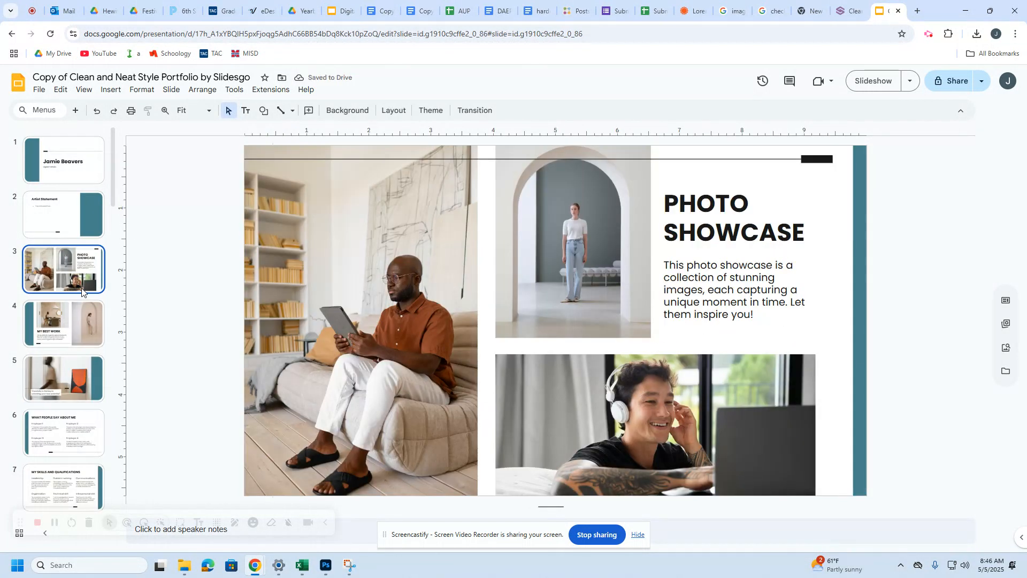
key("ctrl+z")
left_click_drag(297, 166, 821, 473)
key("Delete")
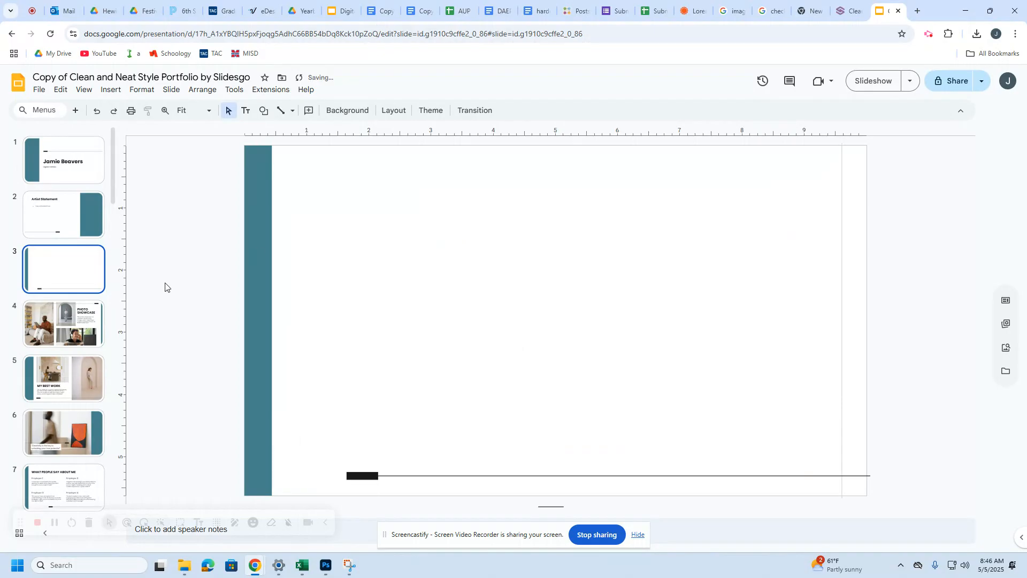
Step: Look over the Photo Showcase and My Best Work slides, then return to the blank third slide
left_click(86, 320)
left_click(93, 384)
left_click(80, 416)
left_click(78, 377)
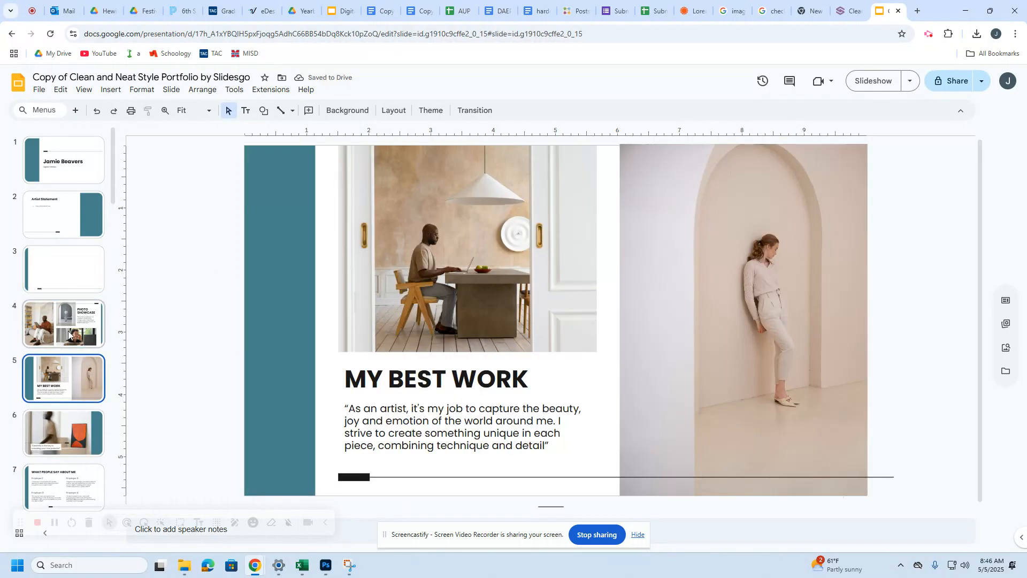
left_click(75, 332)
left_click(72, 290)
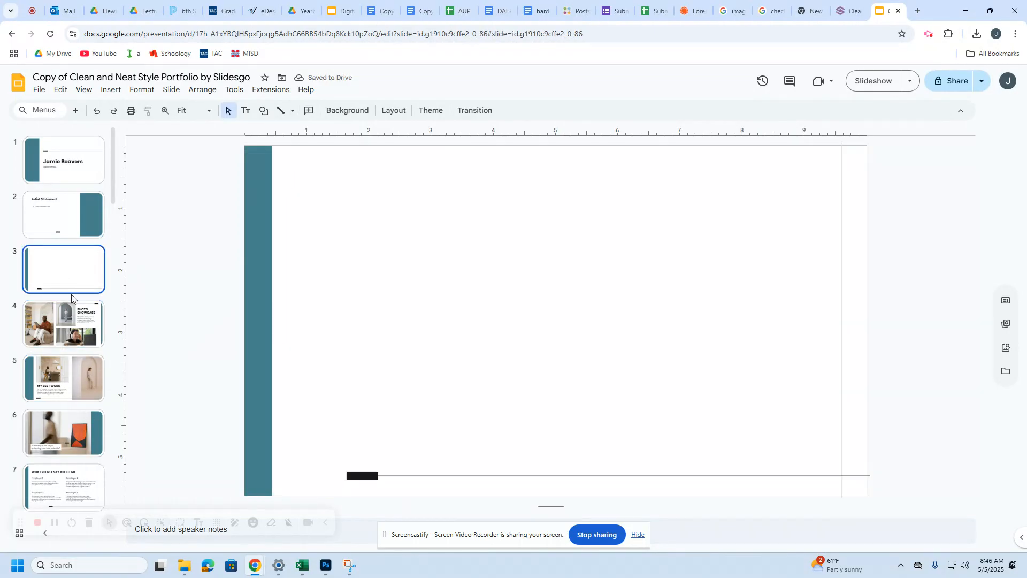
Step: Upload the black-and-white daisy photo from CP1's grayscale 2024 2025 folder and center it on slide 3
left_click(111, 90)
mouse_move(223, 106)
left_click(309, 112)
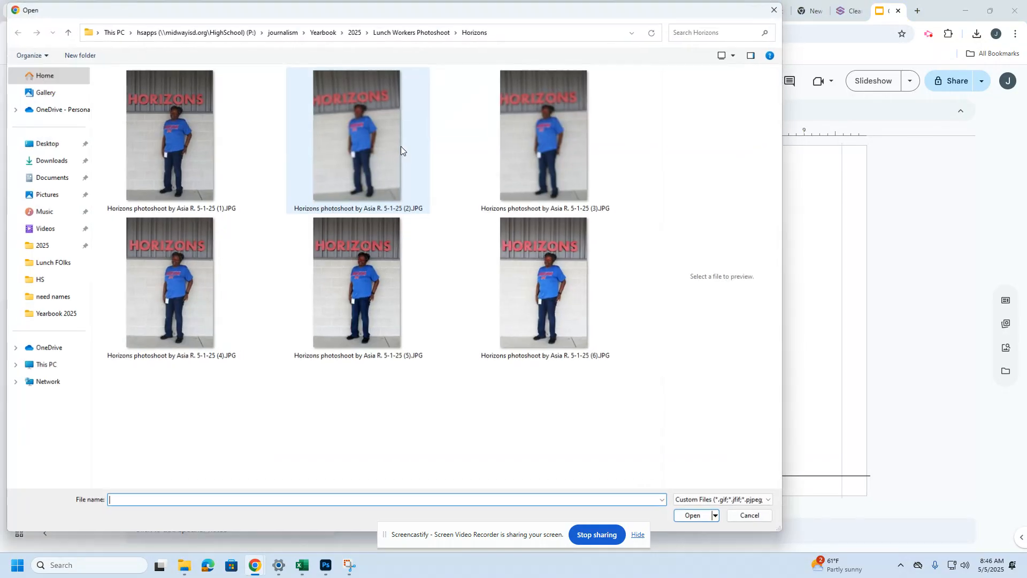
left_click(50, 177)
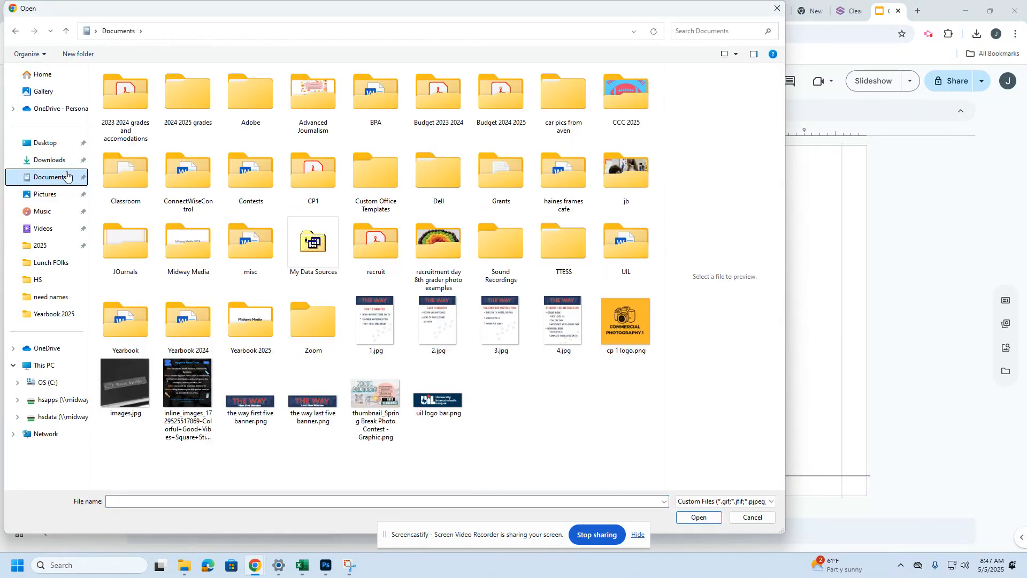
double_click(319, 169)
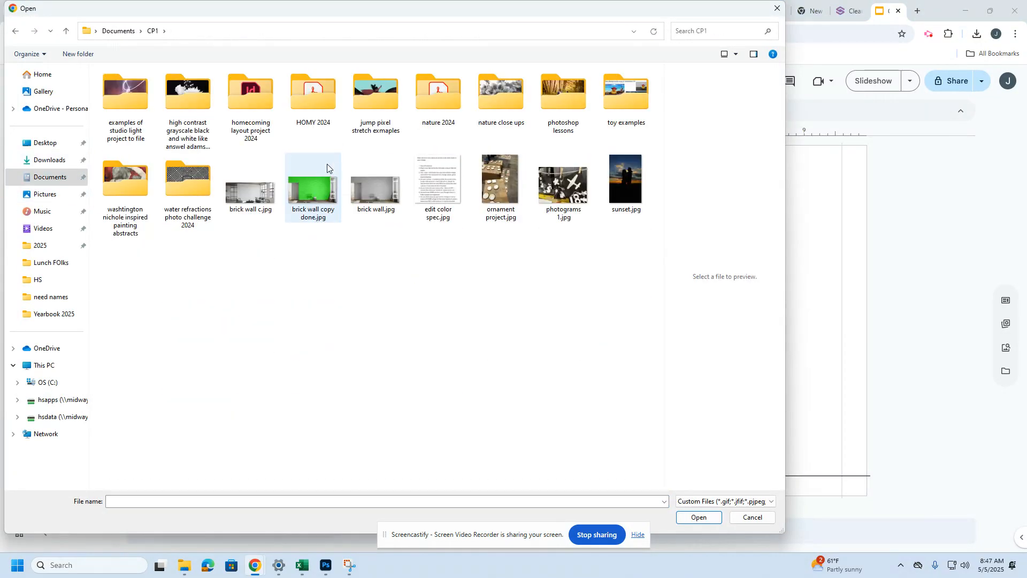
double_click(194, 101)
double_click(184, 101)
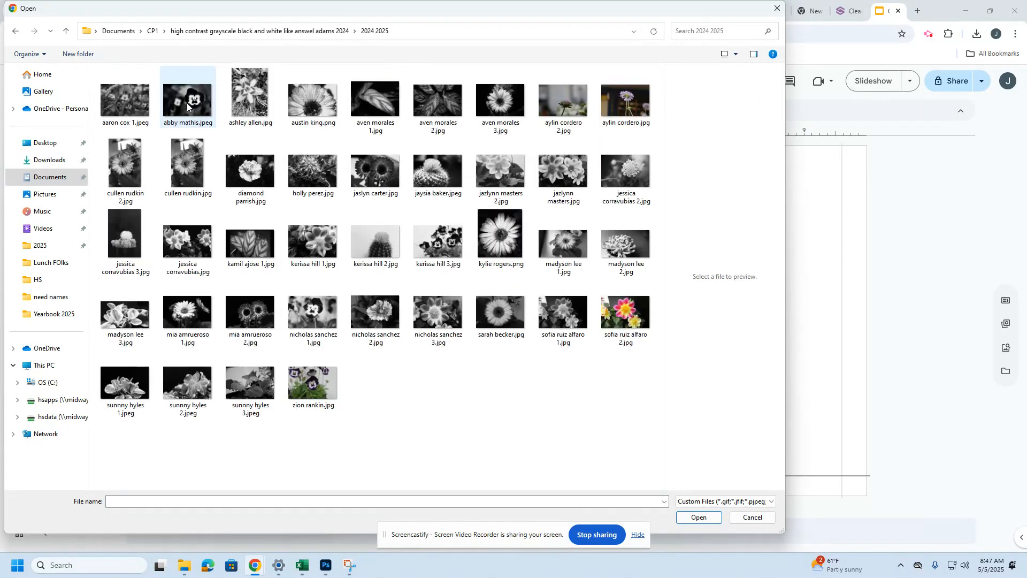
left_click(318, 111)
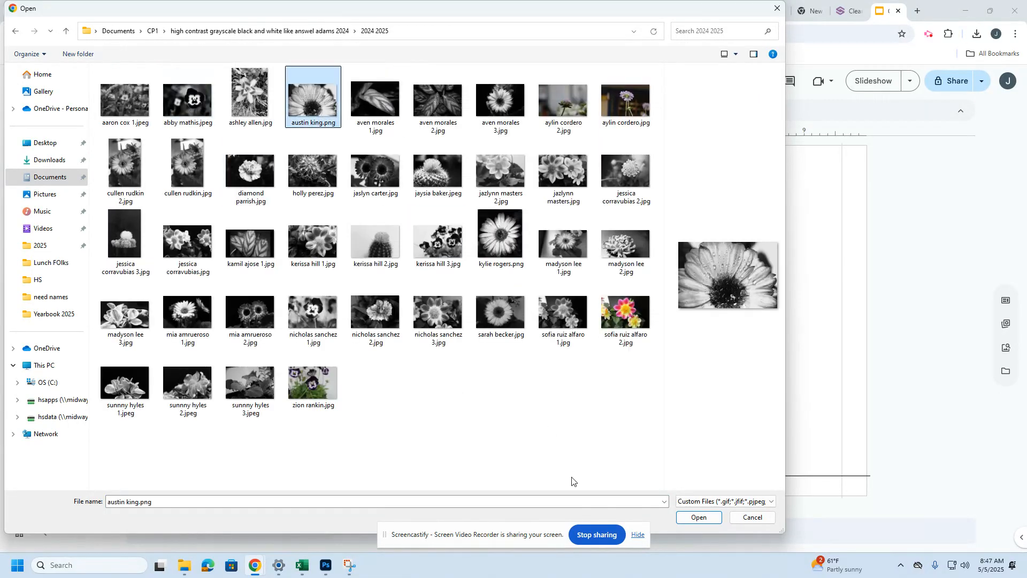
left_click(700, 518)
left_click_drag(522, 308, 583, 302)
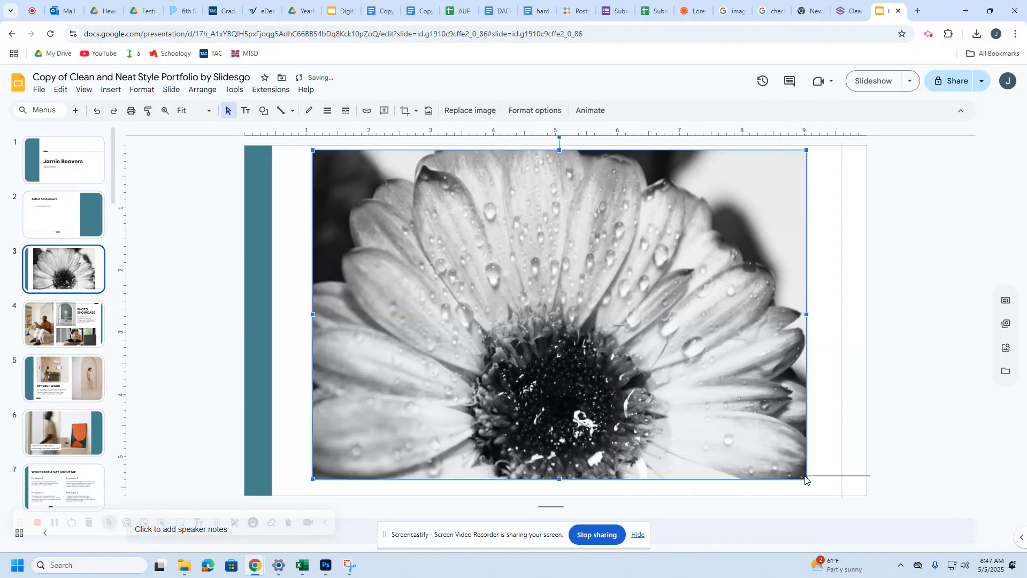
left_click(39, 332)
left_click(437, 244)
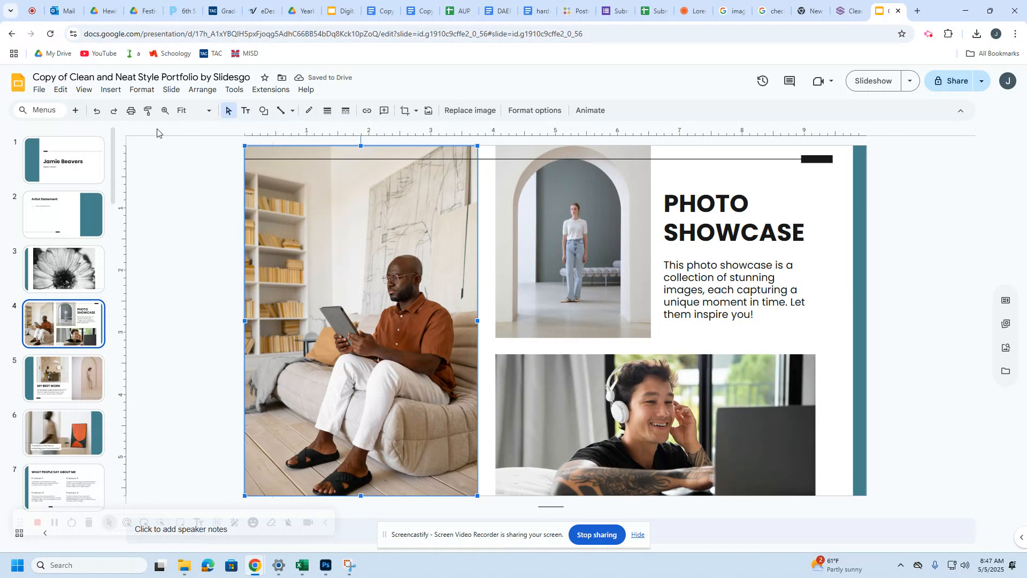
left_click(111, 89)
mouse_move(177, 107)
left_click(316, 113)
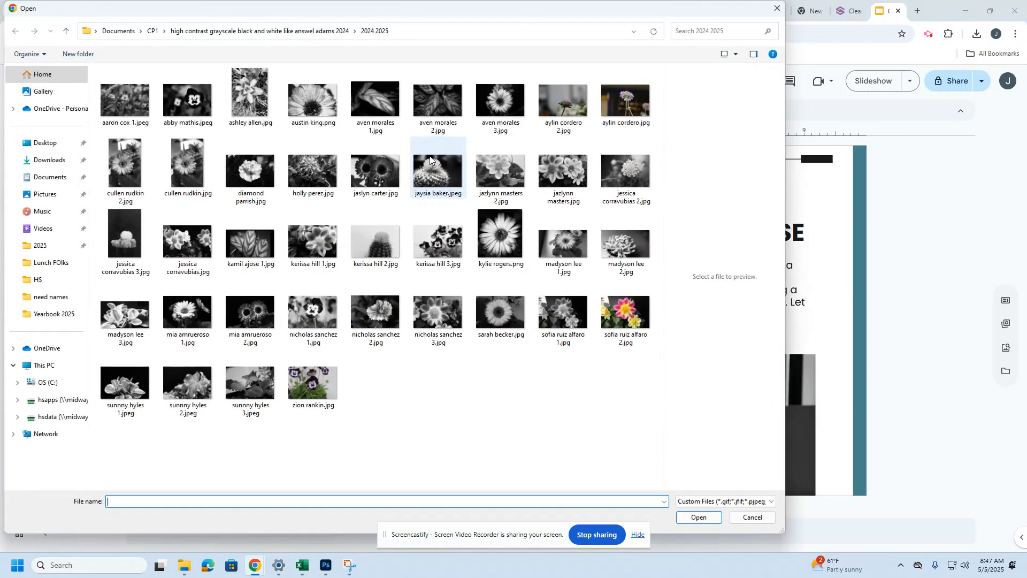
left_click(500, 235)
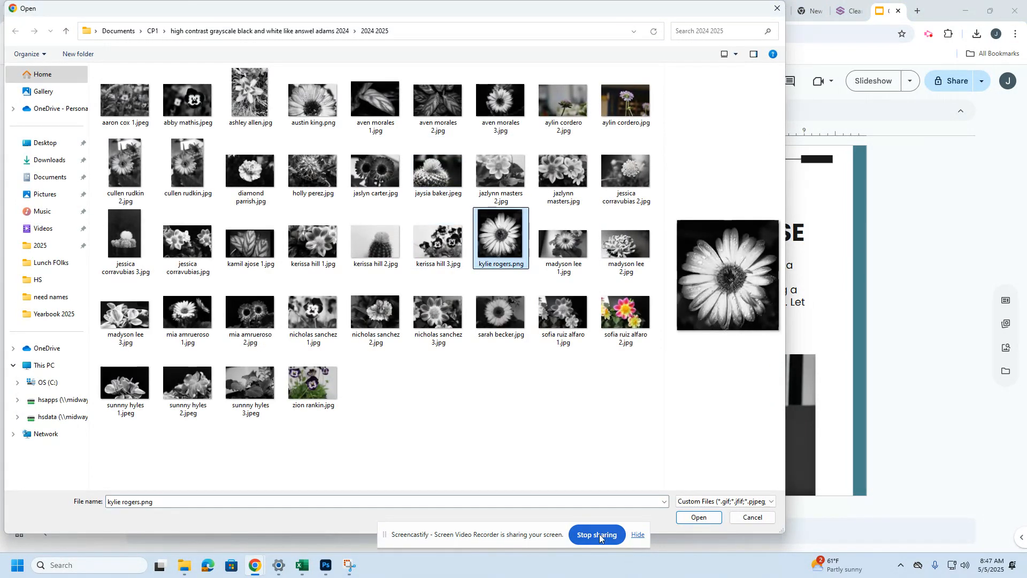
left_click(699, 518)
left_click_drag(294, 244, 354, 244)
left_click(250, 239)
key("Delete")
left_click_drag(425, 243, 335, 243)
left_click(659, 380)
key("Delete")
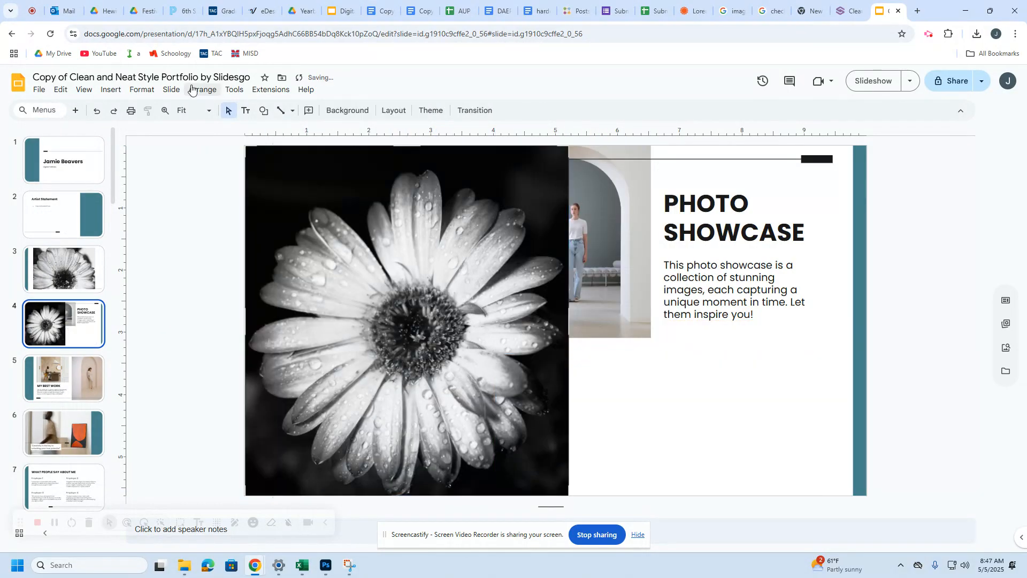
left_click(111, 89)
mouse_move(160, 107)
left_click(292, 112)
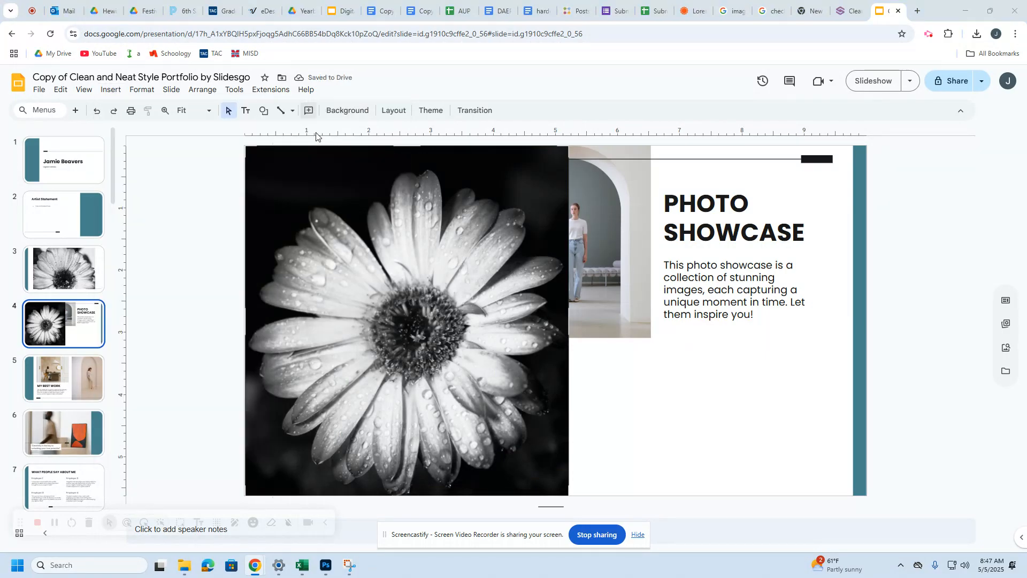
left_click(626, 243)
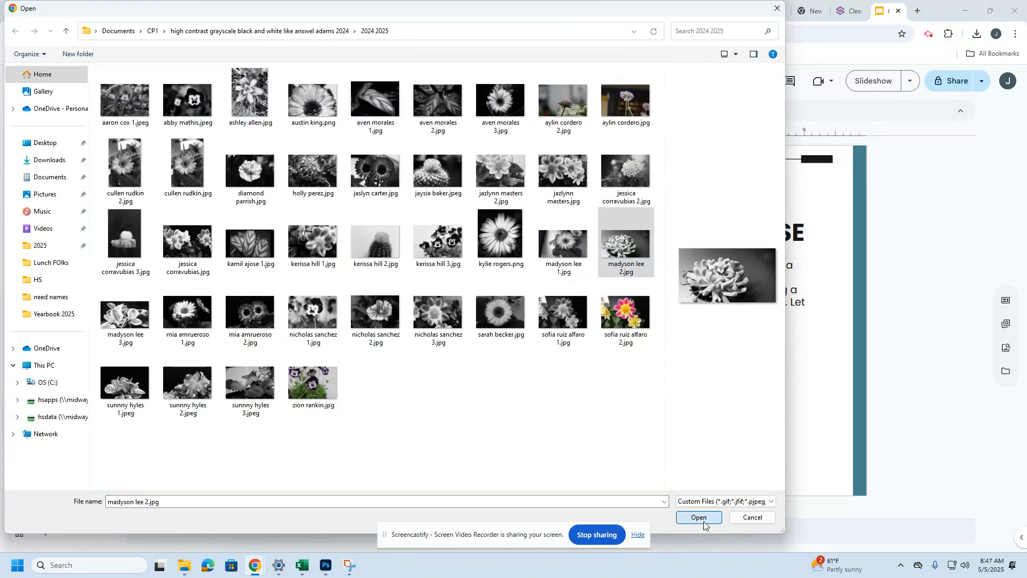
left_click(696, 517)
left_click(682, 240)
left_click(631, 231)
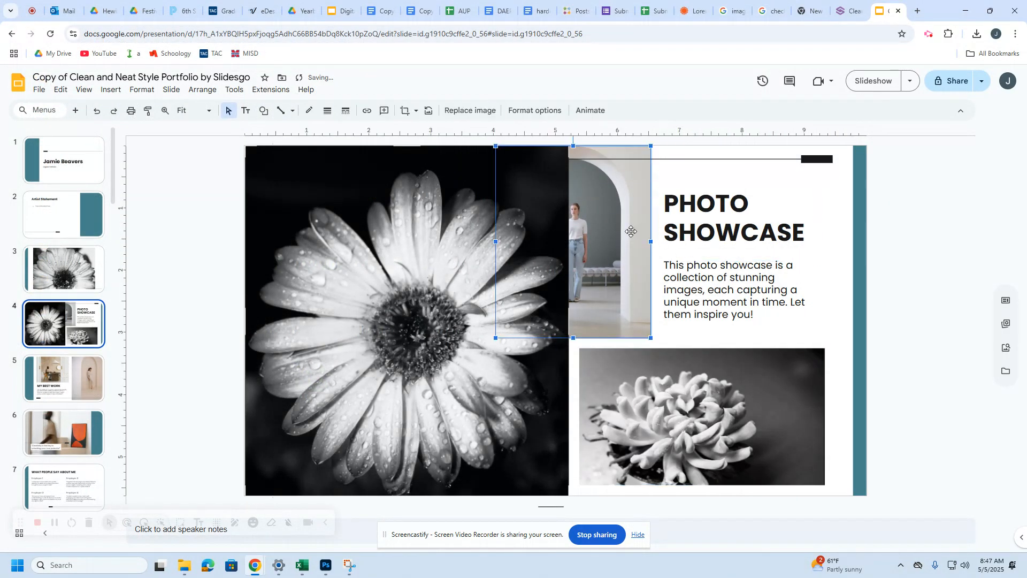
key("Delete")
Step: Retitle the slide 'Nature', delete the description text box and reposition the title
triple_click(704, 232)
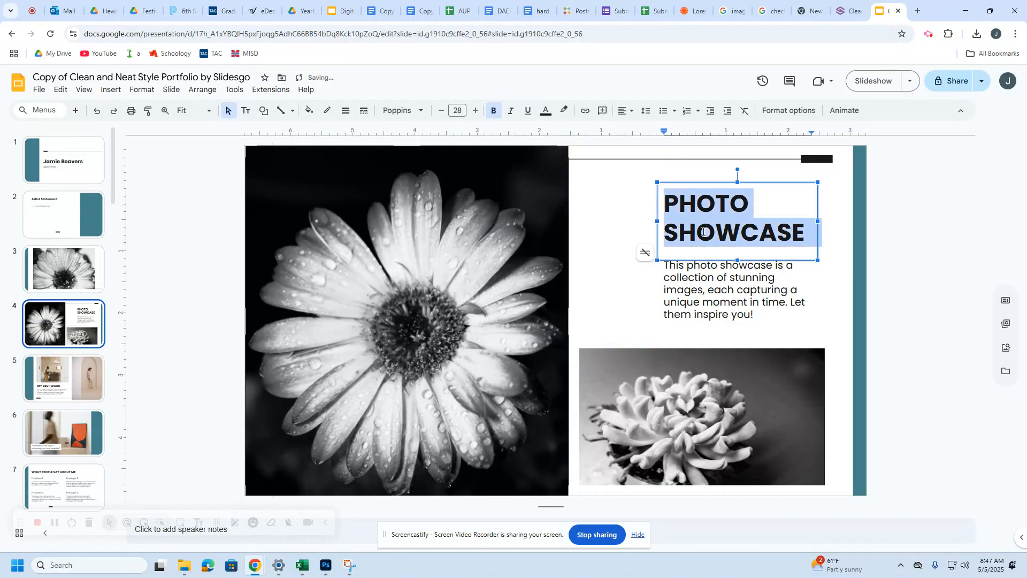
type("Nature")
left_click(708, 306)
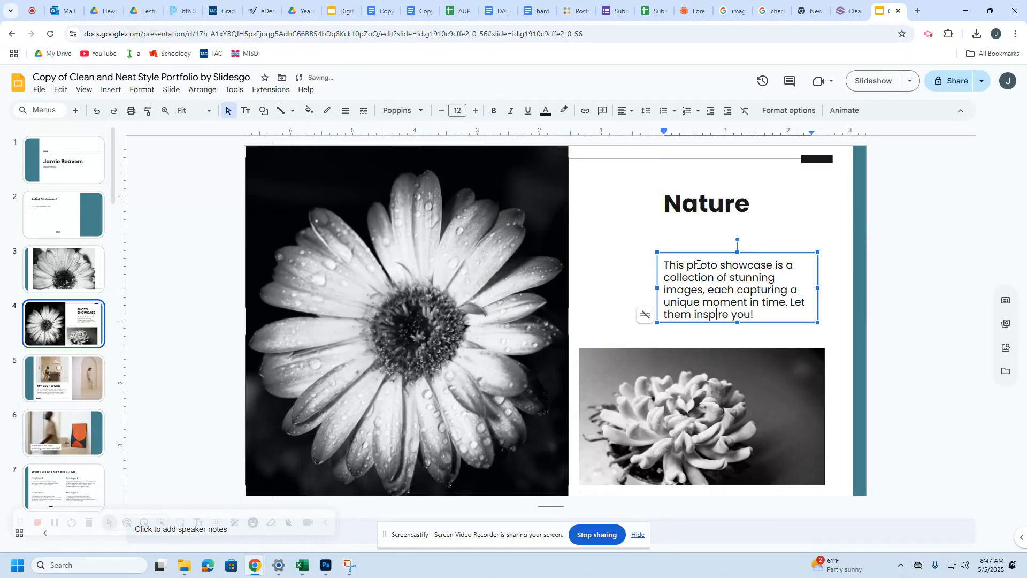
key("Delete")
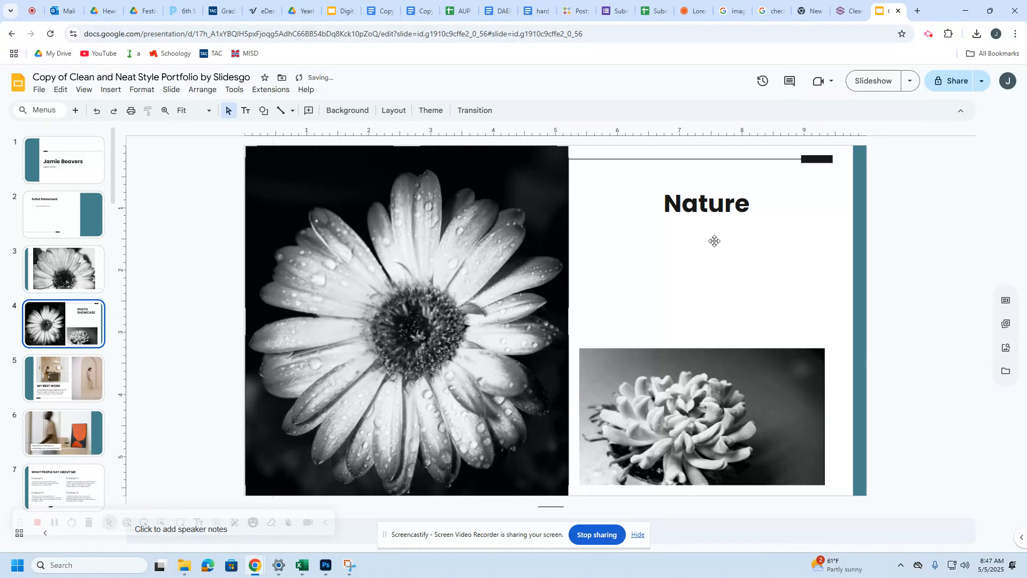
left_click(682, 197)
left_click_drag(659, 246, 626, 251)
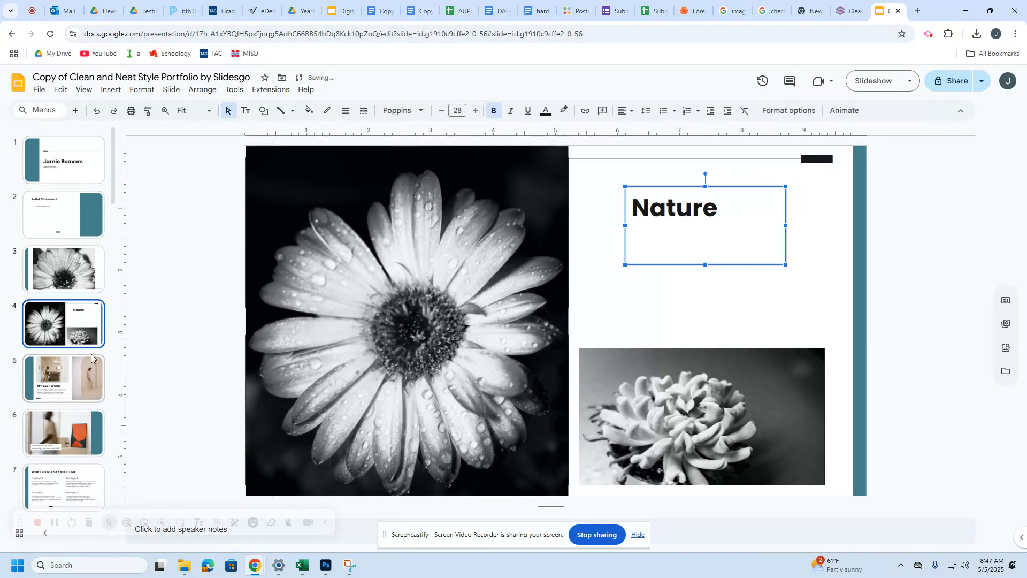
Step: Move the Nature slide to third position and raise the succulent photo slightly
left_click_drag(65, 331, 75, 272)
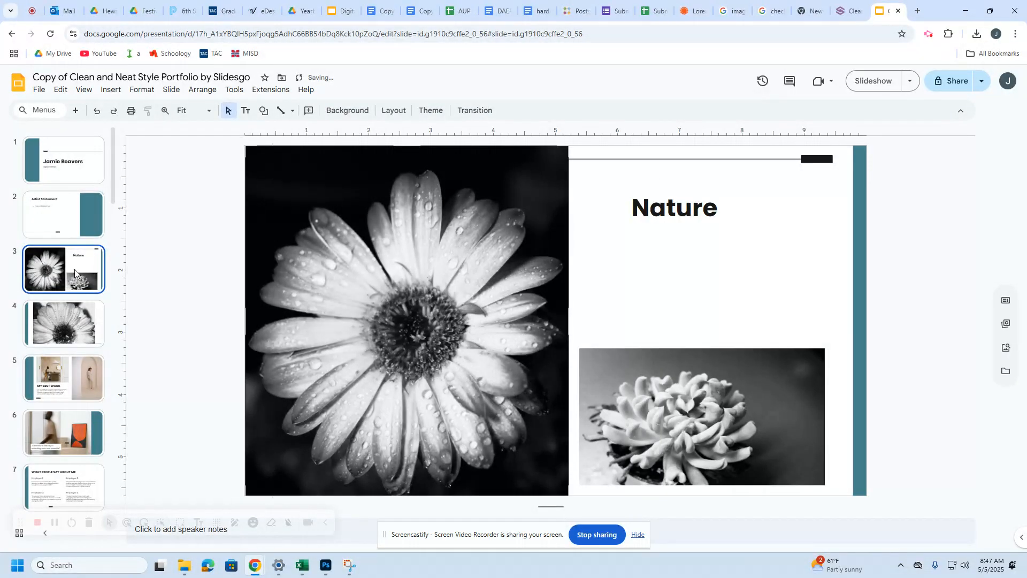
left_click_drag(725, 372, 725, 319)
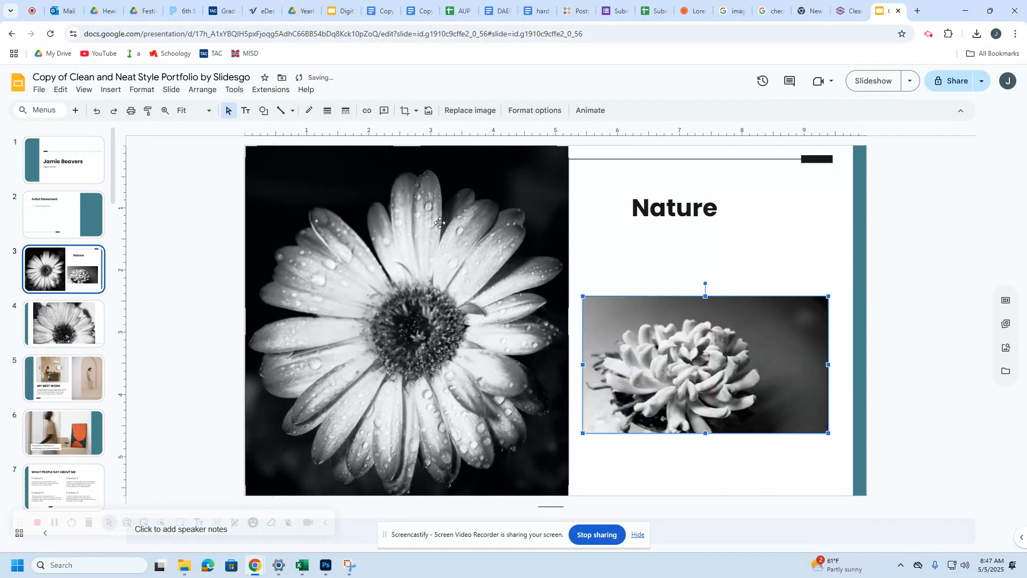
left_click(98, 330)
Step: Compare the Nature slide with slide 4, then go to the My Best Work slide
left_click(70, 279)
left_click(63, 313)
left_click(64, 270)
left_click(72, 307)
left_click(79, 361)
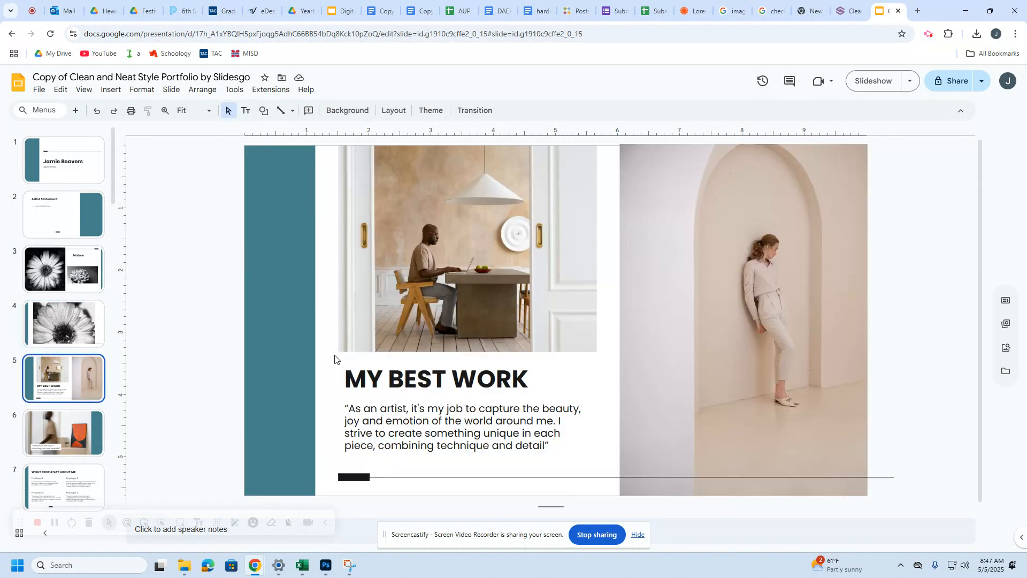
Step: Upload the IMG_9994 portrait from the 'examples of studio light project' folder
left_click(111, 89)
mouse_move(127, 106)
left_click(316, 111)
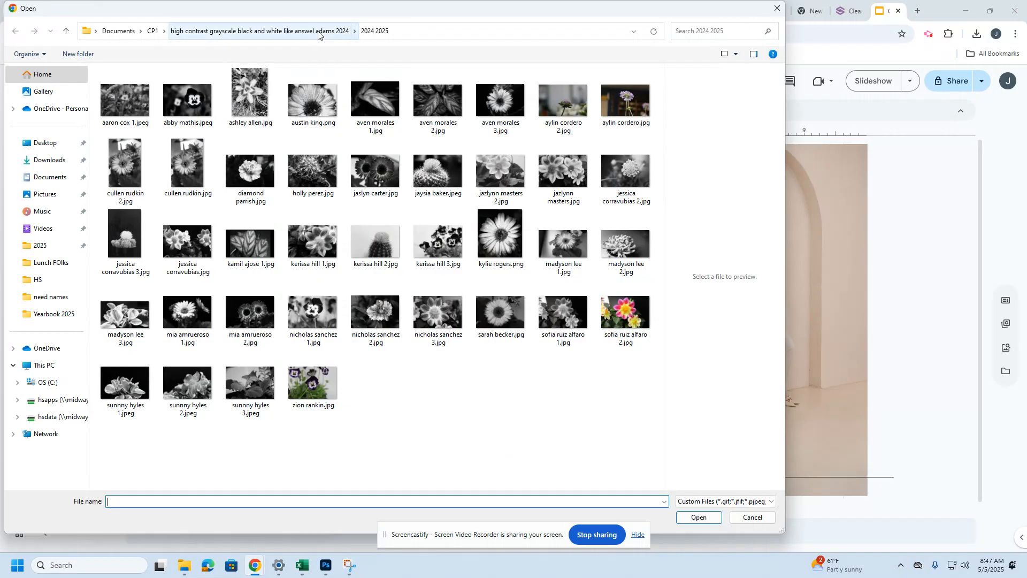
left_click(252, 31)
left_click(153, 31)
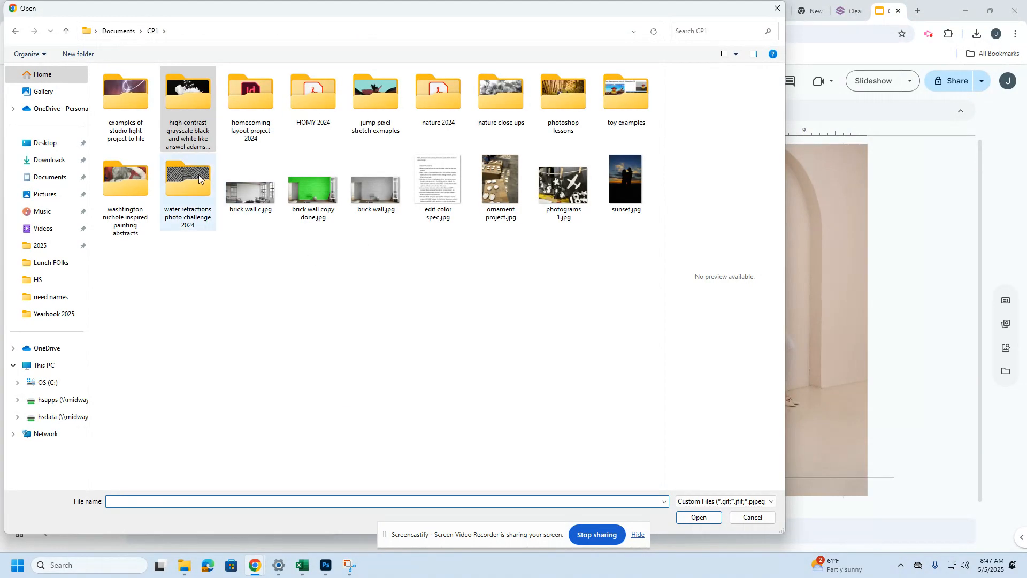
double_click(121, 97)
scroll(260, 195, "down", 5)
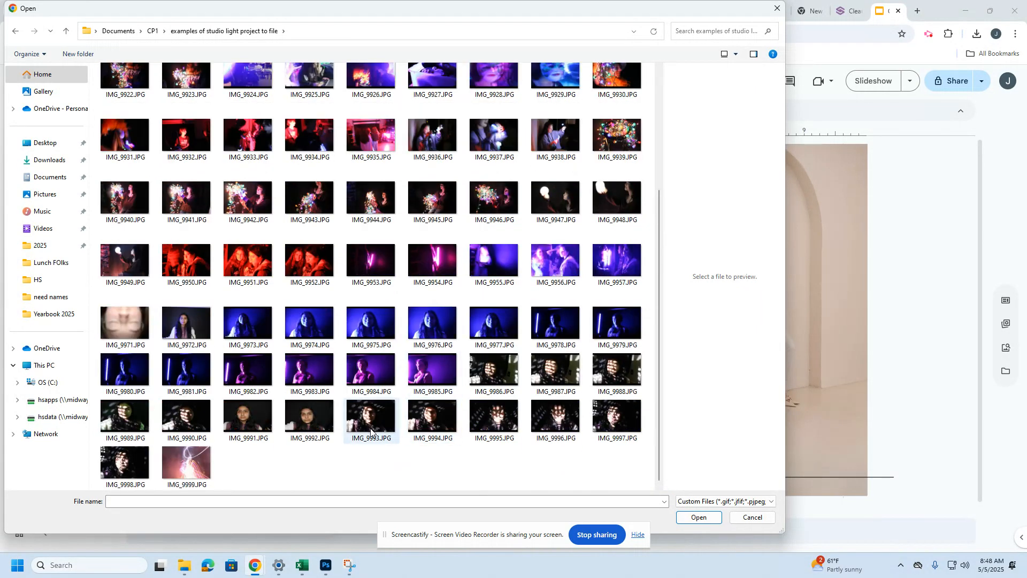
double_click(437, 423)
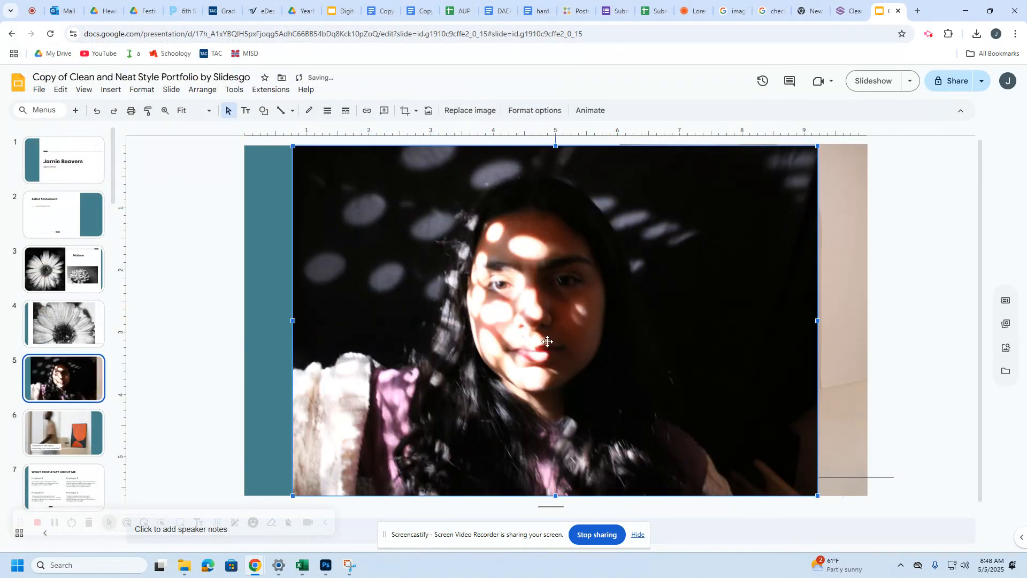
Step: Shrink the portrait, delete the arch and man-at-table photos, and place the portrait at top left
left_click_drag(293, 145, 528, 343)
left_click_drag(653, 373, 678, 314)
left_click(731, 210)
key("End")
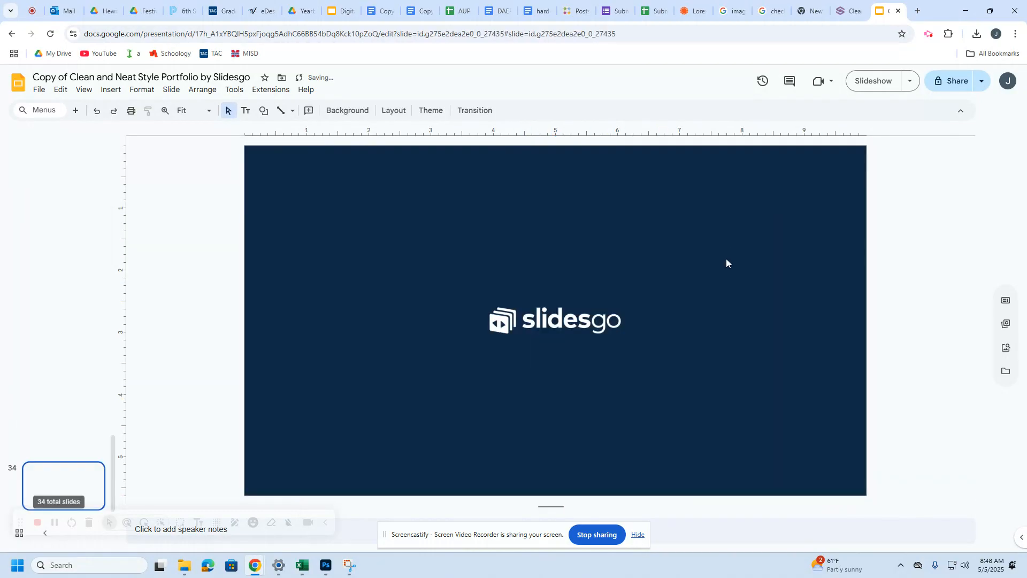
key("ctrl+z")
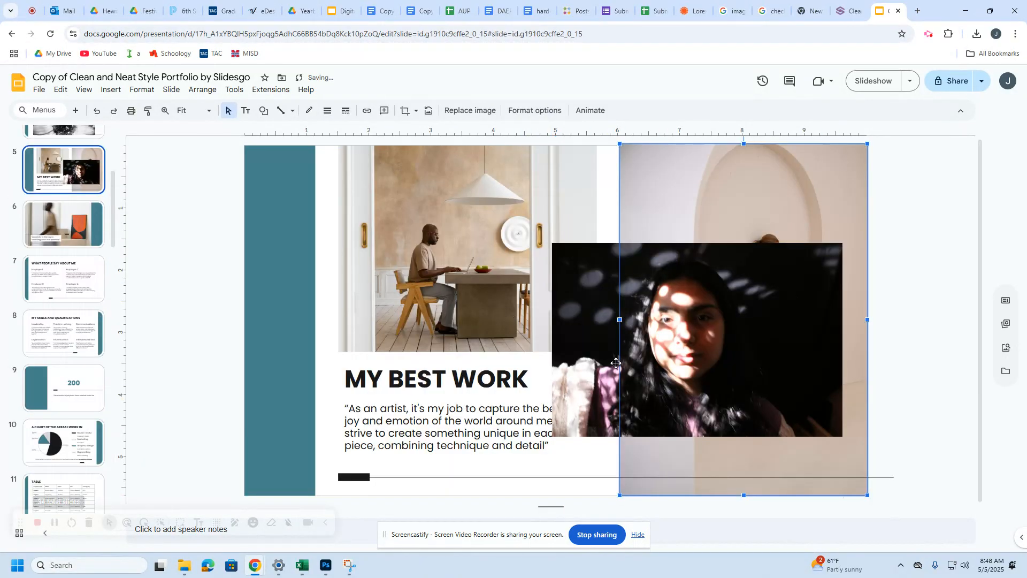
key("Delete")
left_click_drag(673, 285, 595, 219)
left_click(417, 205)
key("Delete")
left_click_drag(509, 264, 369, 241)
Step: Upload the IMG_9946 string-lights photo and place it at the lower right
left_click(113, 91)
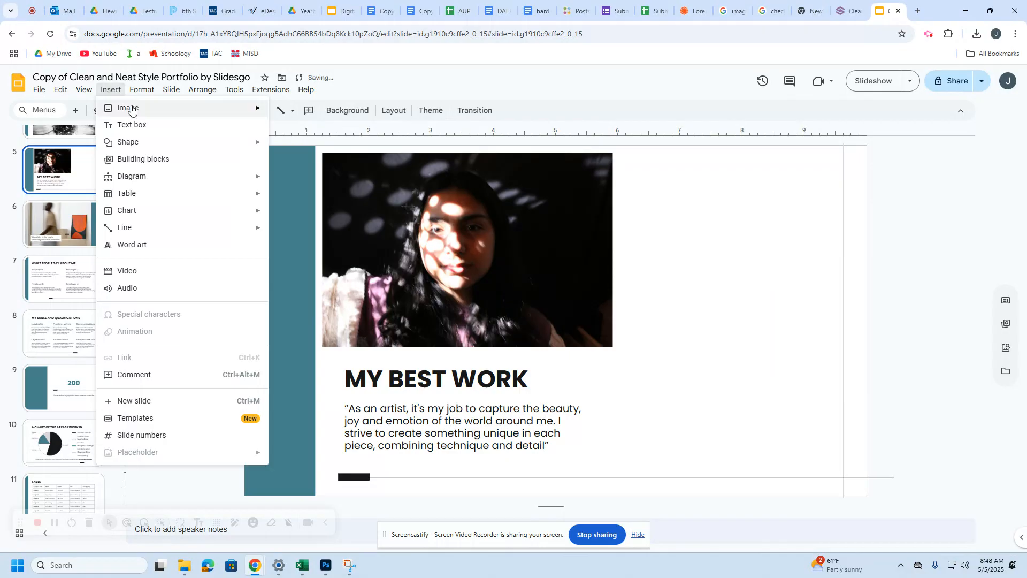
mouse_move(126, 106)
left_click(302, 110)
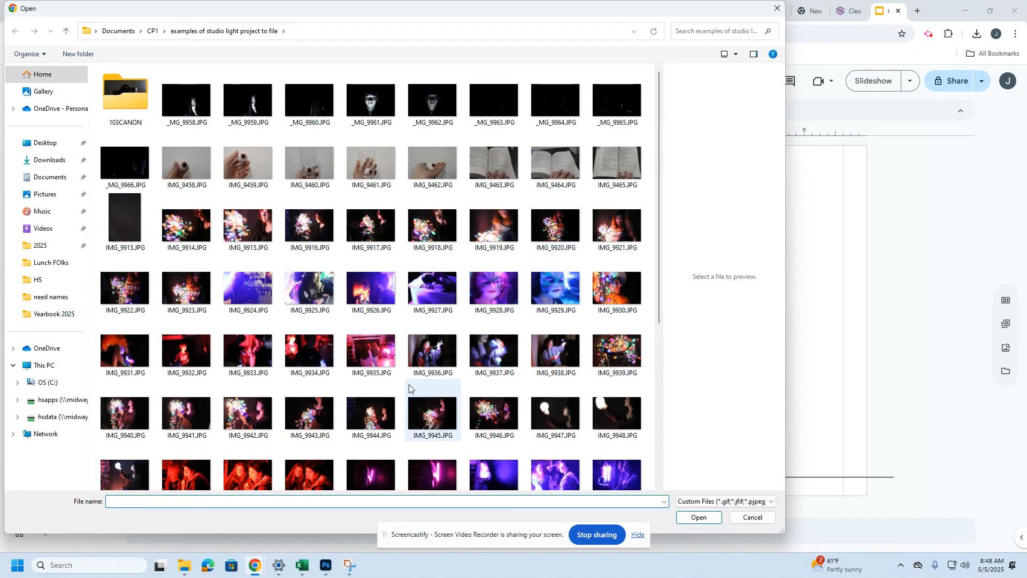
scroll(431, 396, "down", 6)
double_click(493, 156)
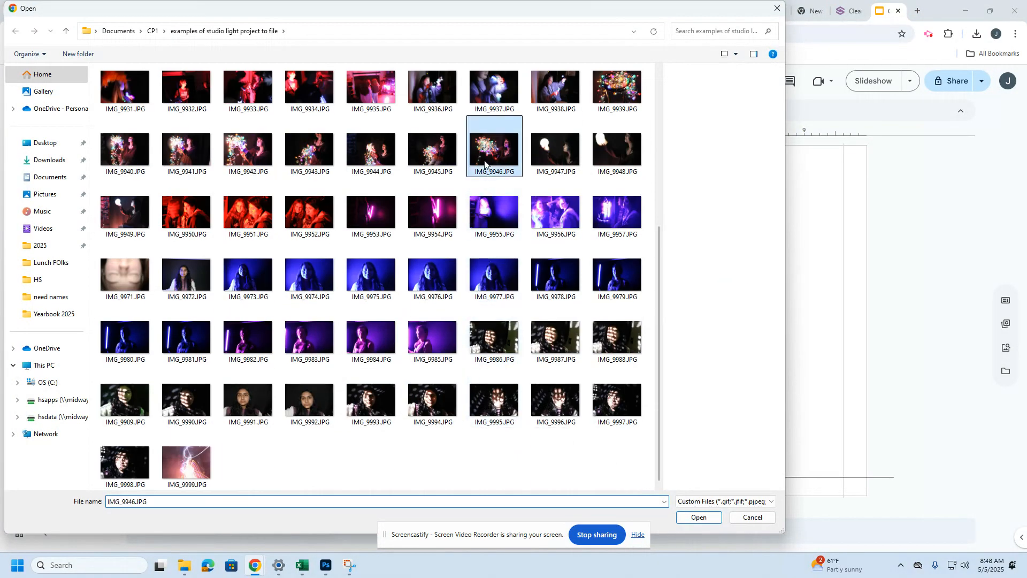
left_click_drag(666, 227, 667, 387)
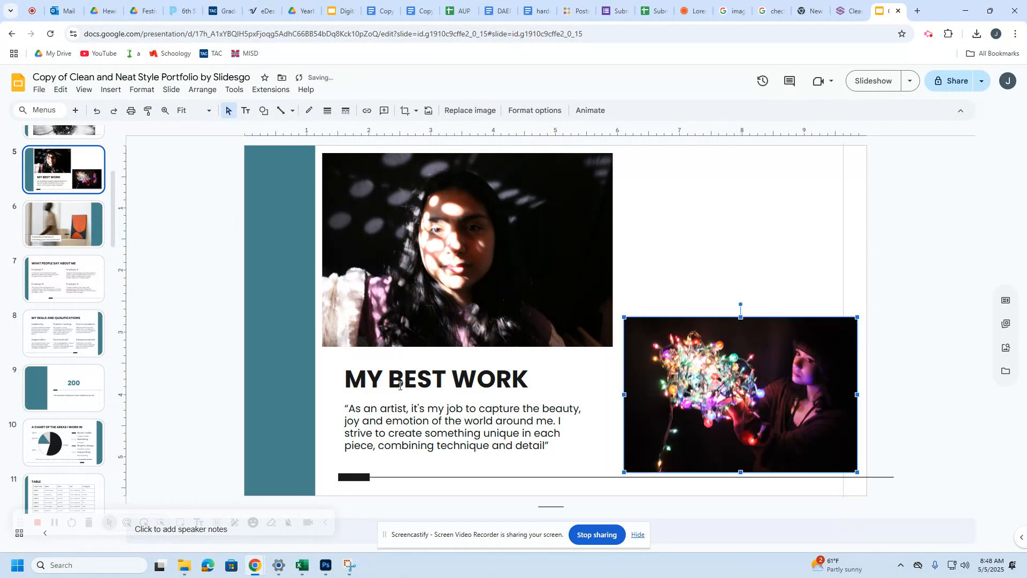
double_click(405, 384)
left_click_drag(530, 378, 240, 386)
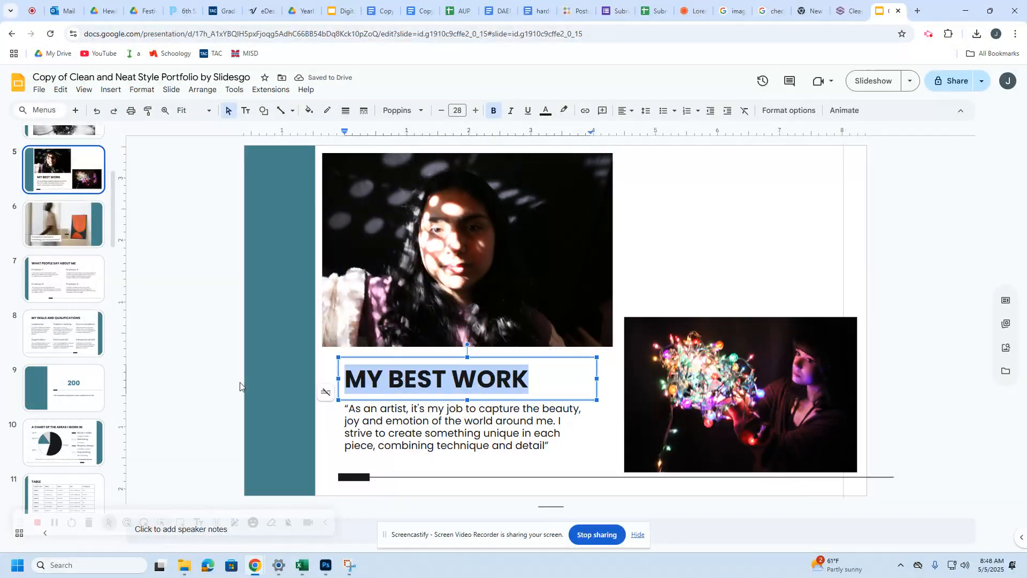
Step: Retitle the slide 'Creative Studio Light' and delete the quote text box
type("Crat")
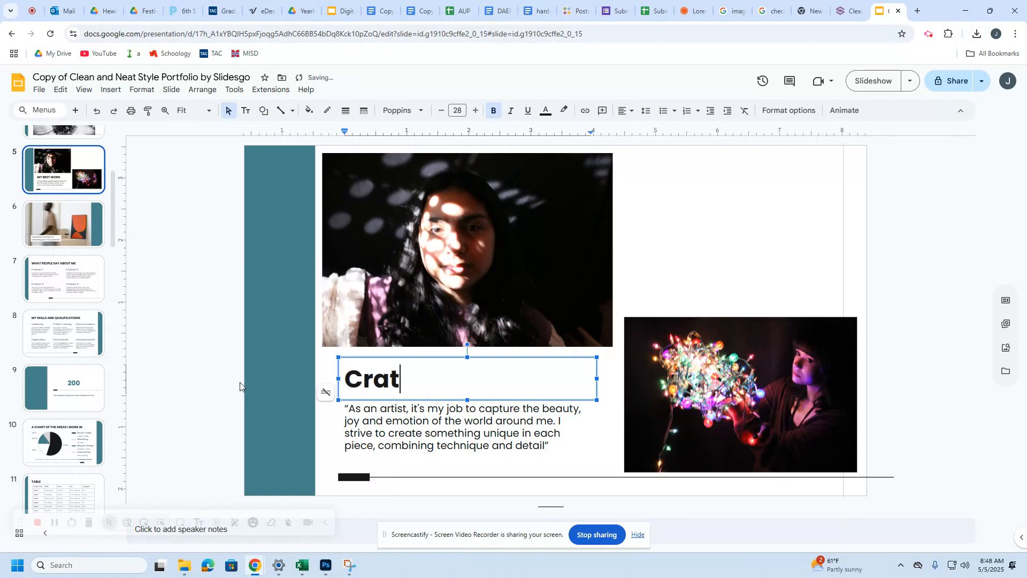
key("BackSpace")
key("BackSpace")
type("eative ")
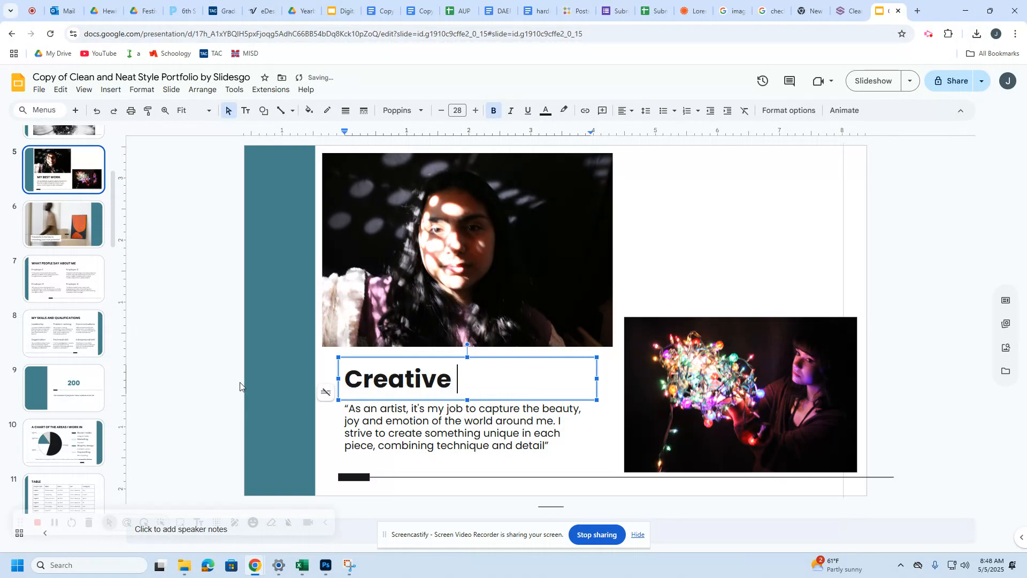
type("Studi Light")
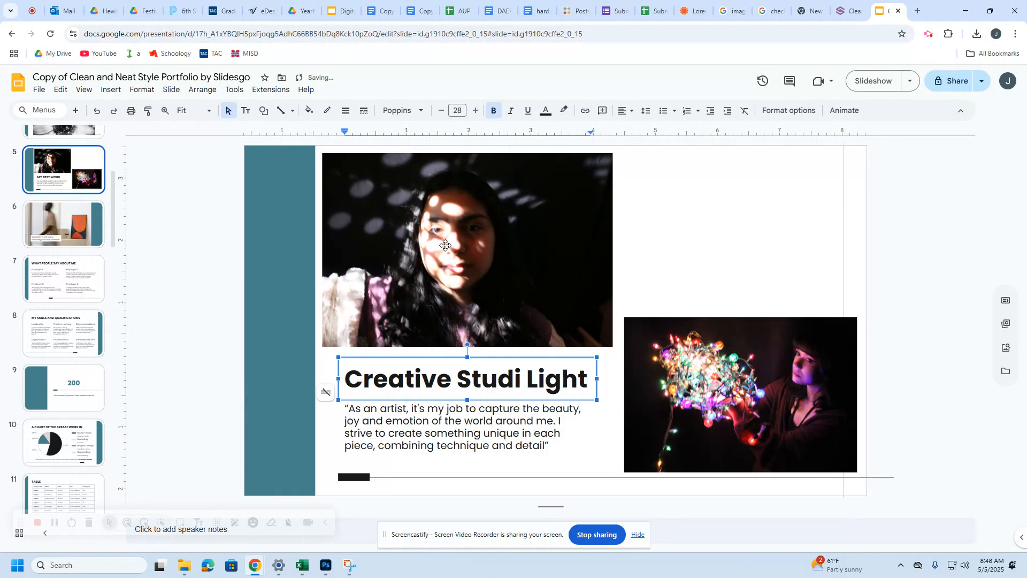
left_click(522, 378)
type("o")
left_click(467, 446)
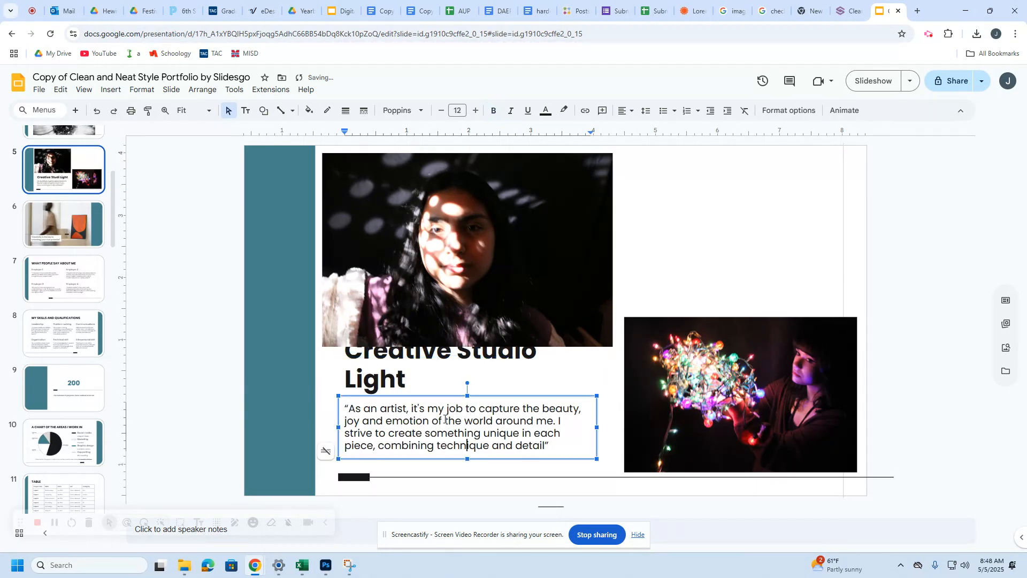
left_click(408, 396)
key("Delete")
Step: Widen the title so it fits on one line and nudge it into place
left_click(420, 370)
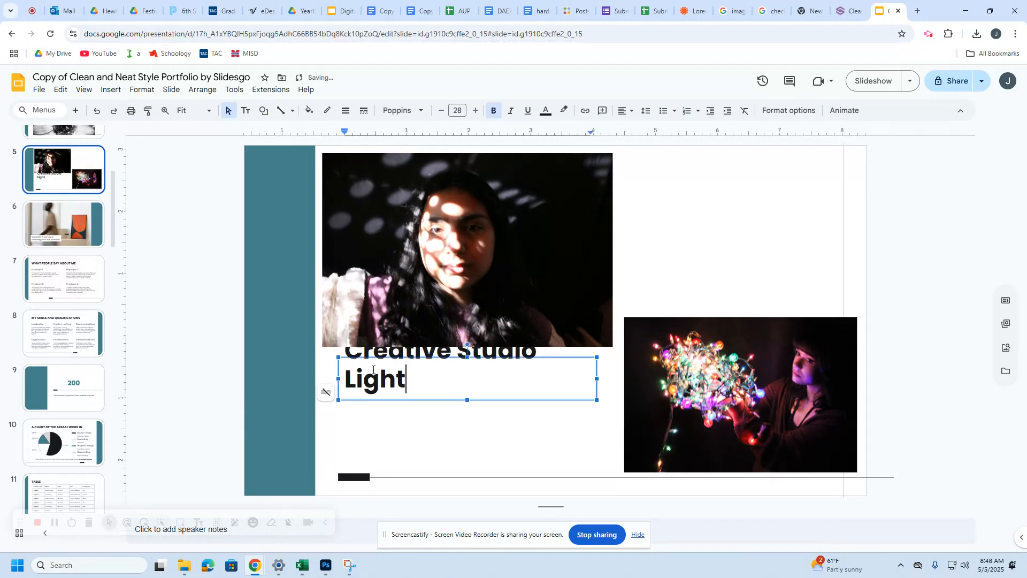
left_click_drag(340, 368, 335, 384)
left_click(438, 442)
left_click(478, 371)
left_click_drag(591, 396, 624, 395)
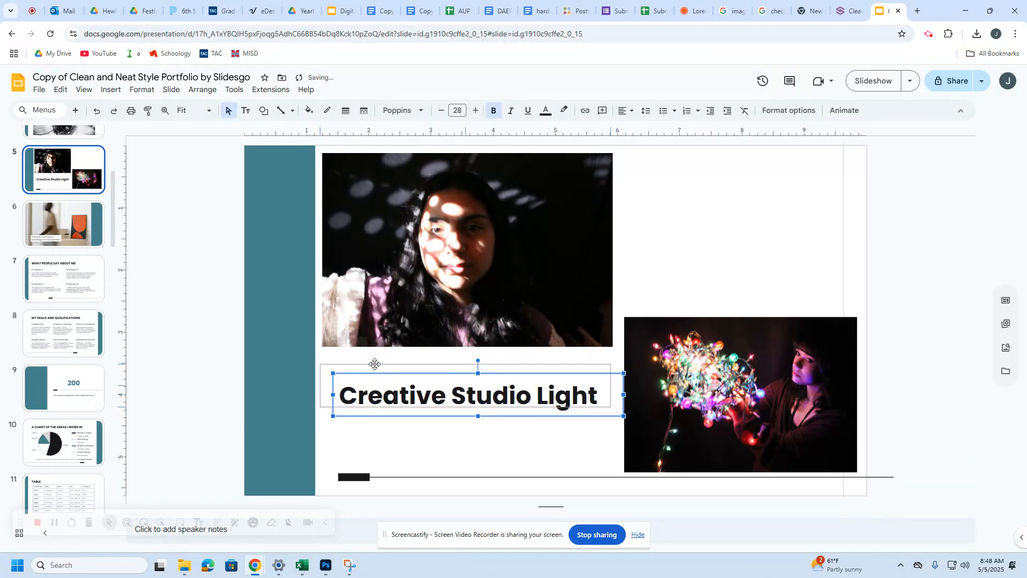
left_click_drag(387, 372, 376, 363)
Step: Raise the colourful lights photo so it sits beside the portrait
left_click(408, 443)
left_click(684, 384)
left_click_drag(683, 380, 683, 379)
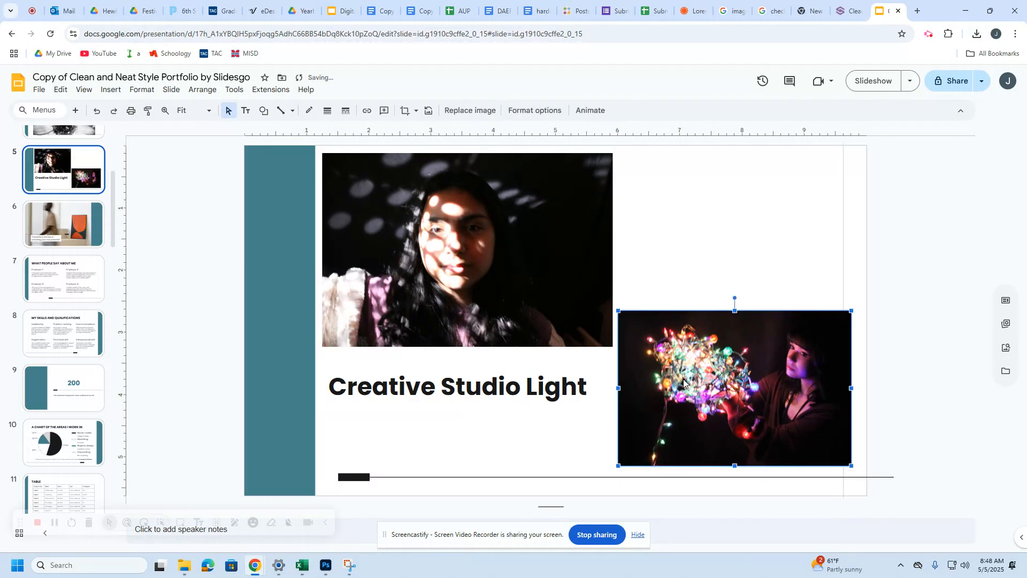
left_click_drag(733, 316, 738, 252)
left_click(403, 348)
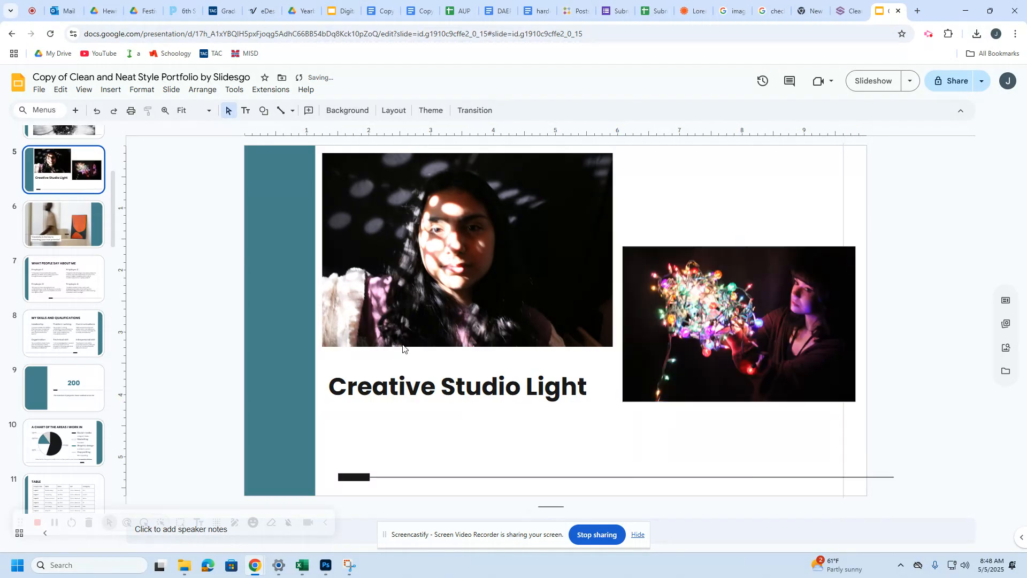
scroll(39, 243, "up", 2)
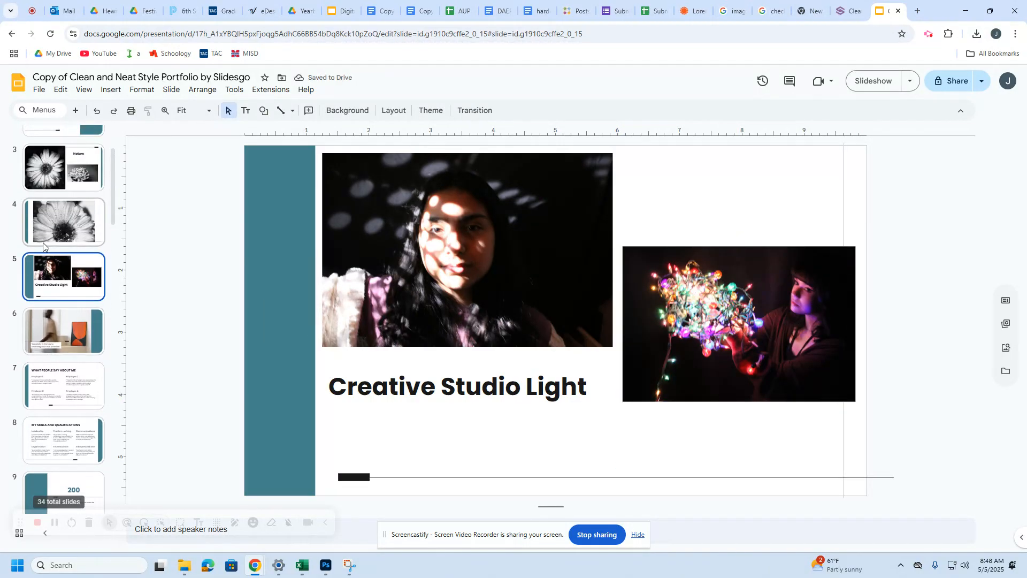
Step: Review rubric notes on best photos, class project photos and Photoshop Lessons edits
left_click(75, 186)
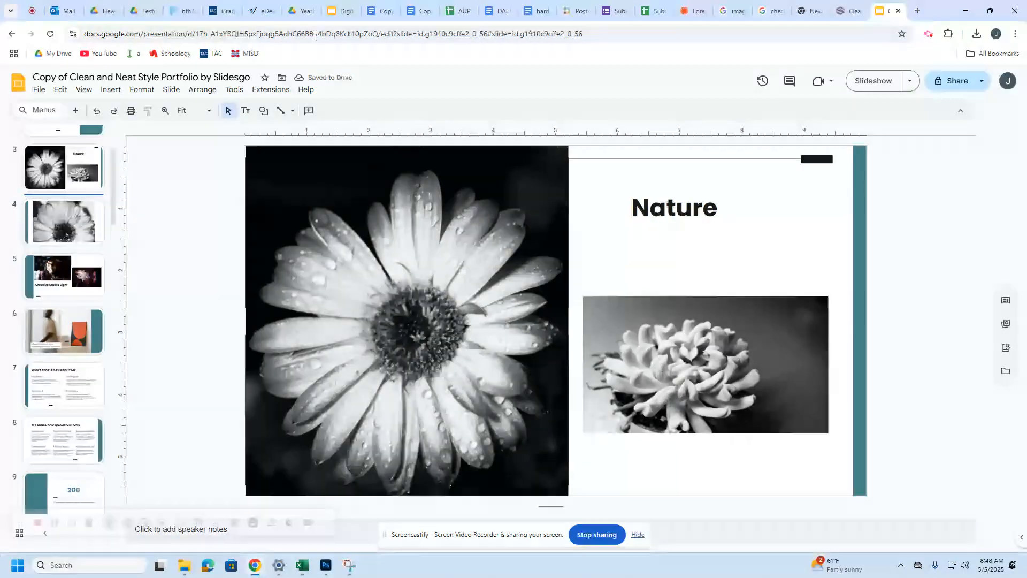
left_click(341, 11)
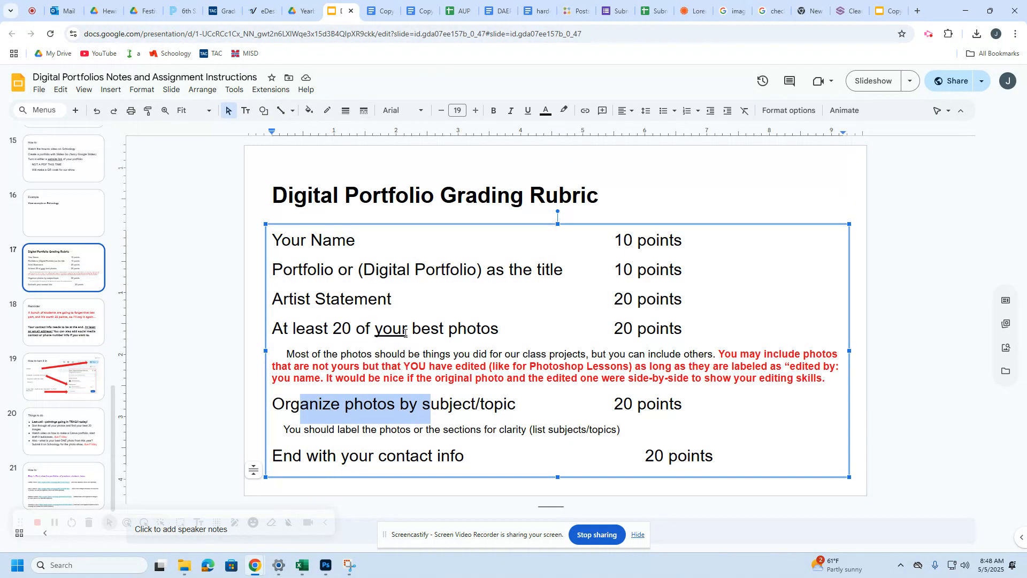
left_click_drag(405, 333, 469, 330)
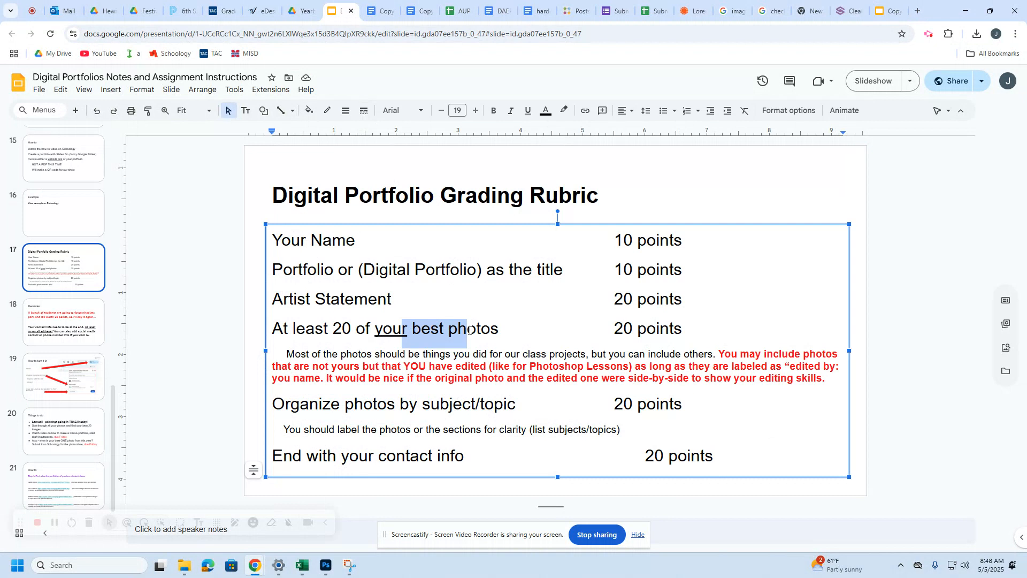
left_click_drag(471, 355, 708, 352)
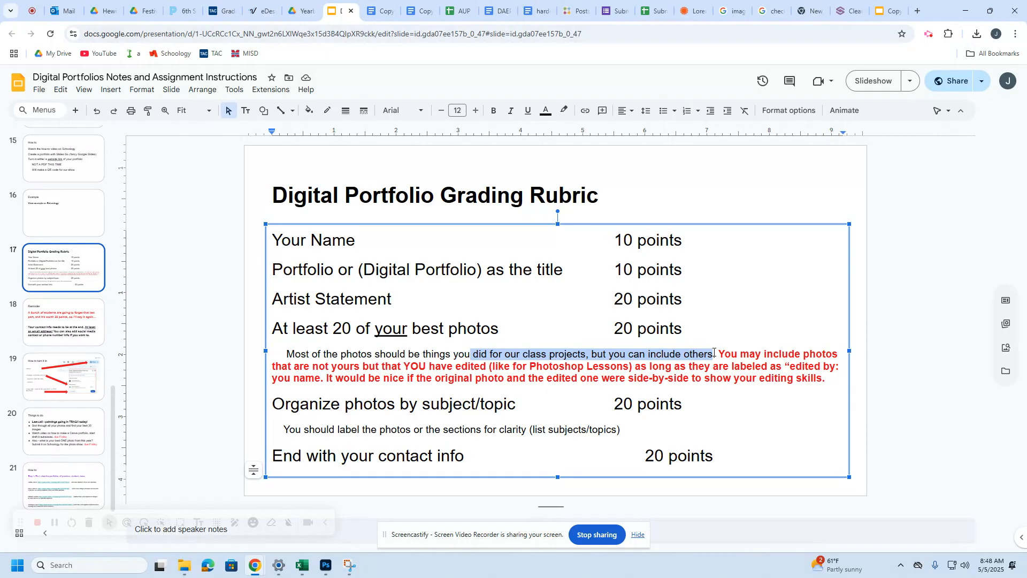
left_click_drag(439, 367, 632, 367)
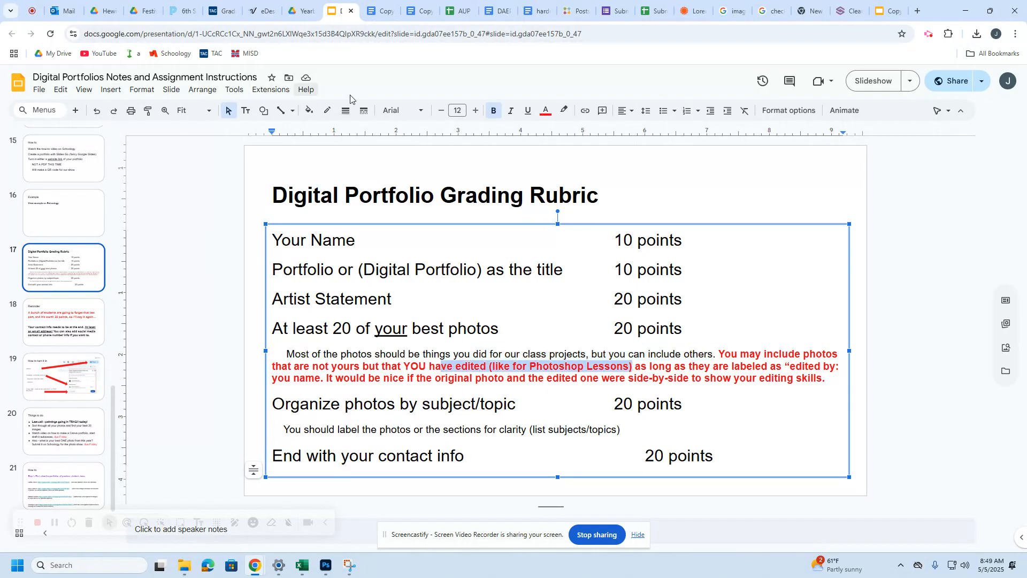
left_click(850, 11)
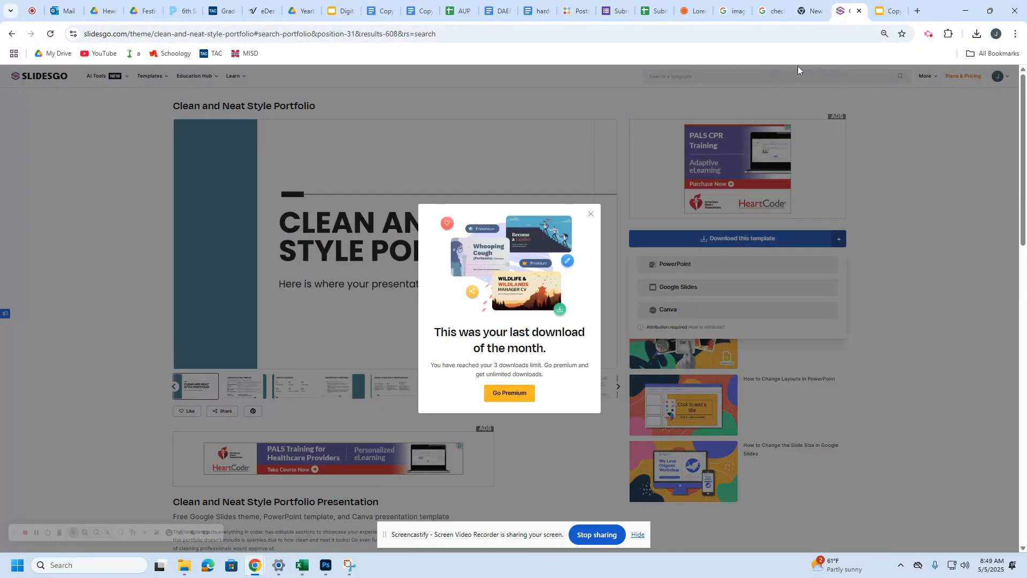
left_click(889, 11)
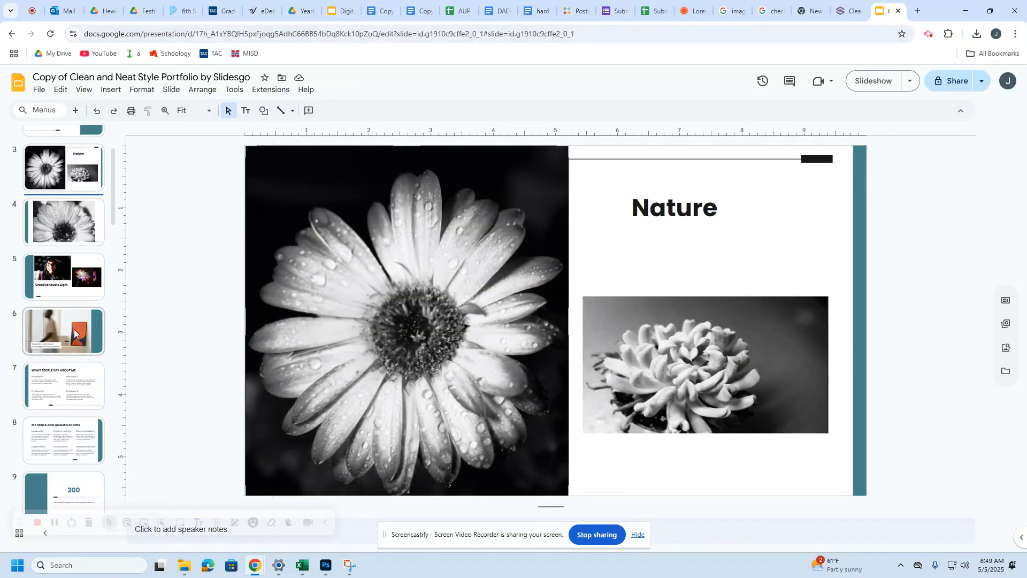
Step: Delete the photo from slide 6
left_click(74, 333)
left_click(464, 348)
key("Delete")
Step: Replace the quote with 'Original' and 'Edited' labels spread across a widened text box
left_click(415, 422)
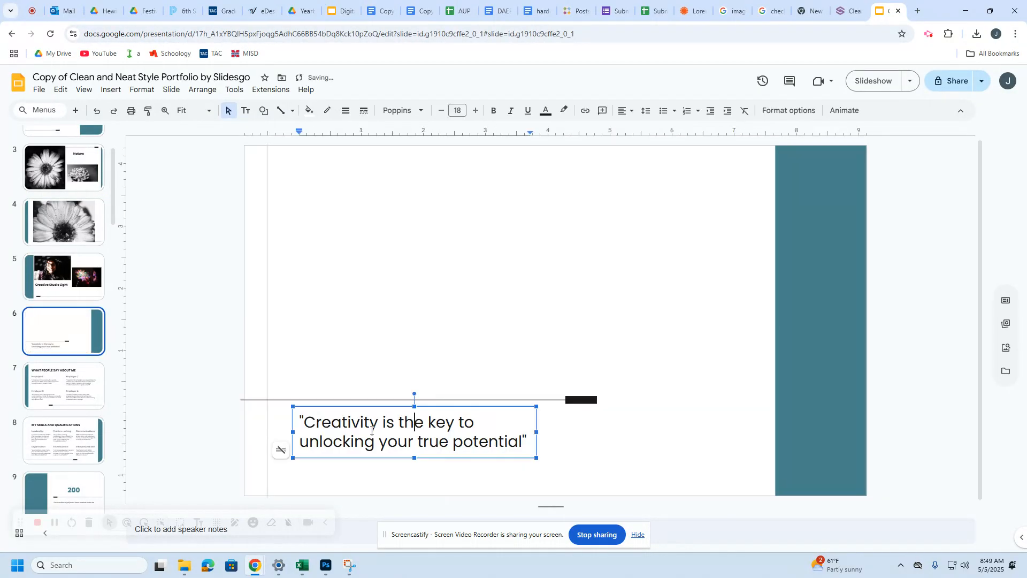
triple_click(357, 423)
type("Original              Edited")
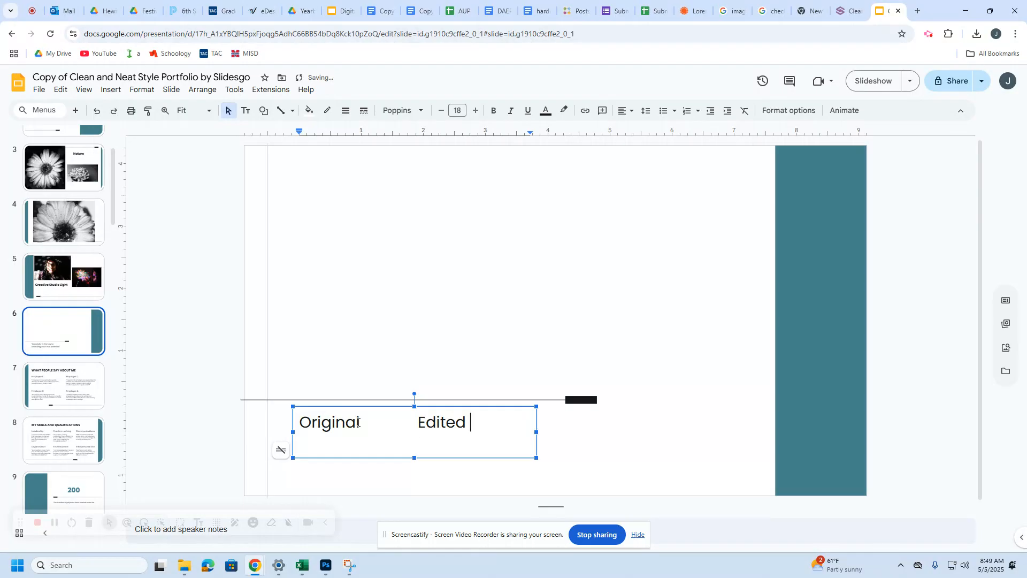
left_click_drag(536, 432, 832, 432)
left_click(415, 424)
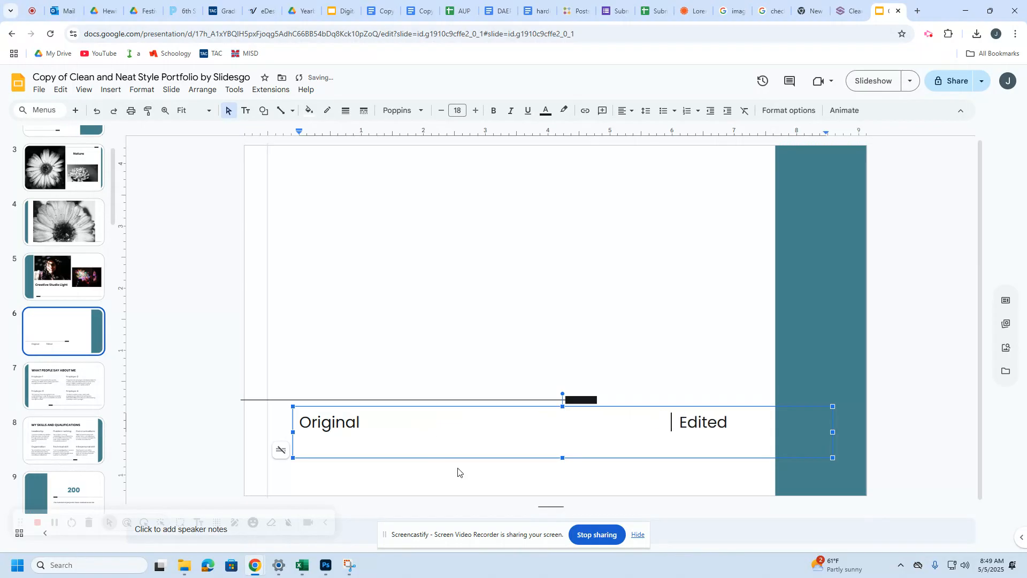
left_click(523, 473)
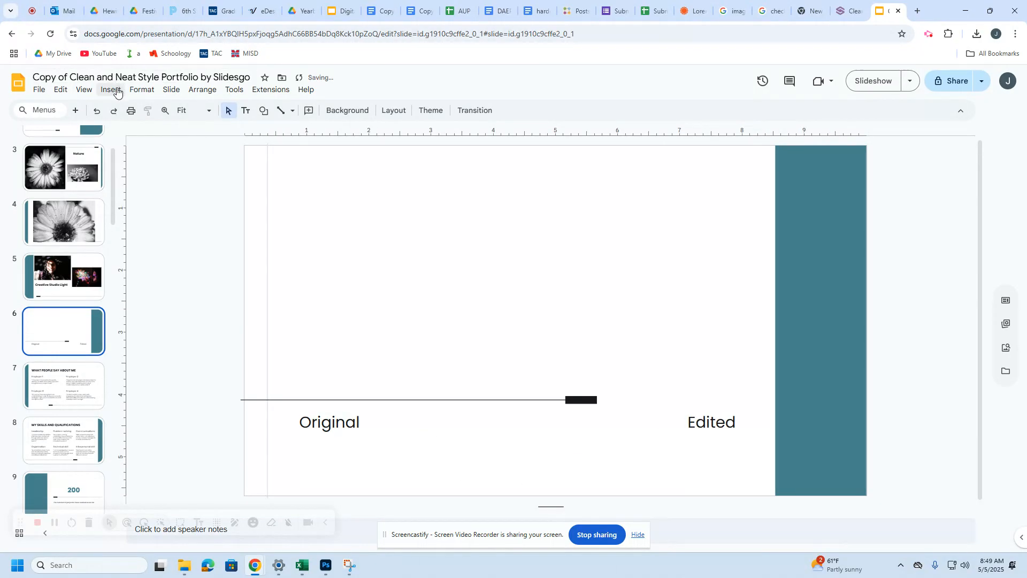
left_click(140, 90)
Step: Upload the blue eyes.jpg husky photo from the photoshop lessons folder
mouse_move(111, 89)
mouse_move(138, 105)
left_click(299, 110)
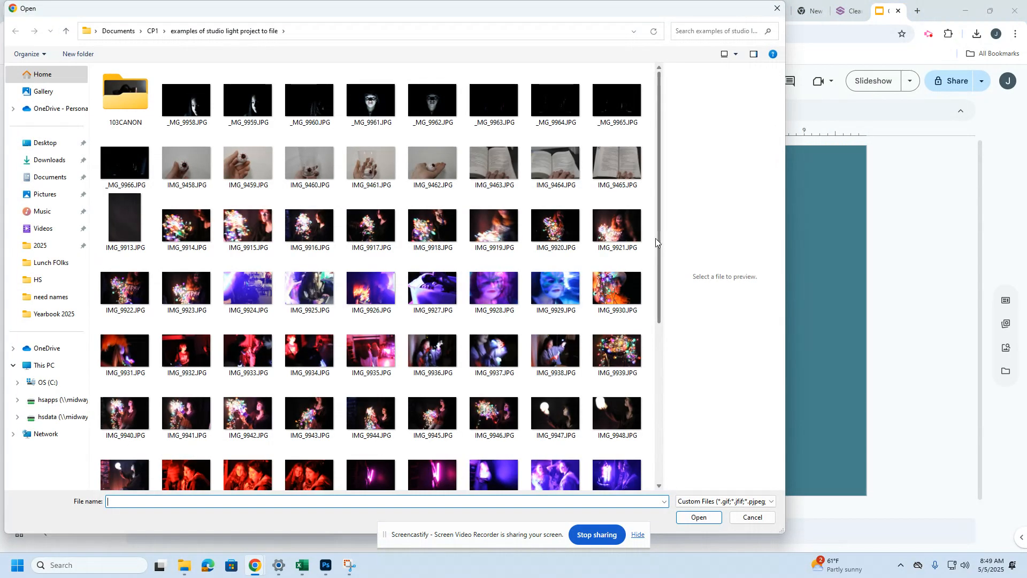
left_click(153, 30)
double_click(556, 108)
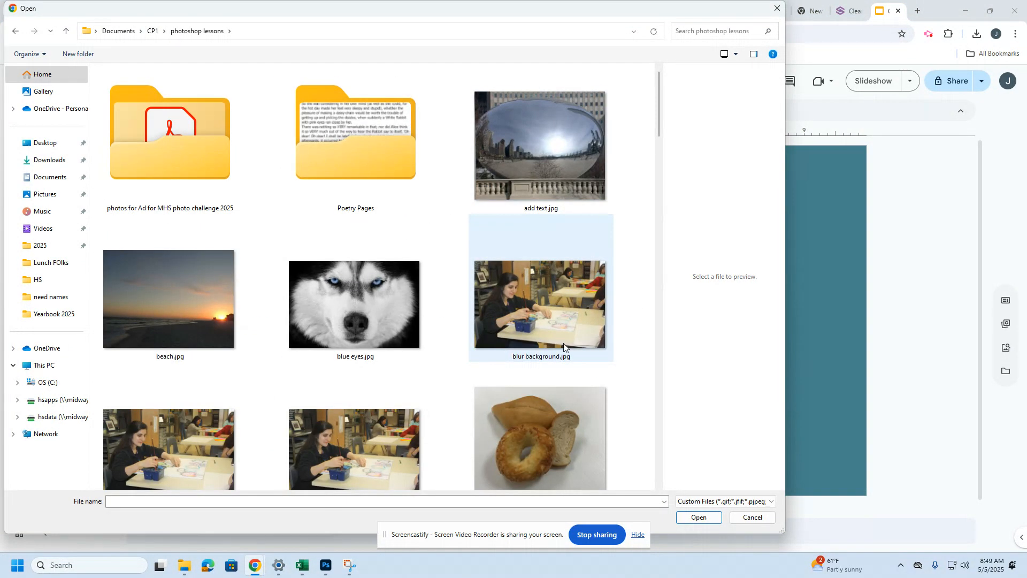
double_click(363, 304)
Step: Enlarge and position the husky photos side by side above the Original and Edited labels
left_click_drag(405, 226, 431, 311)
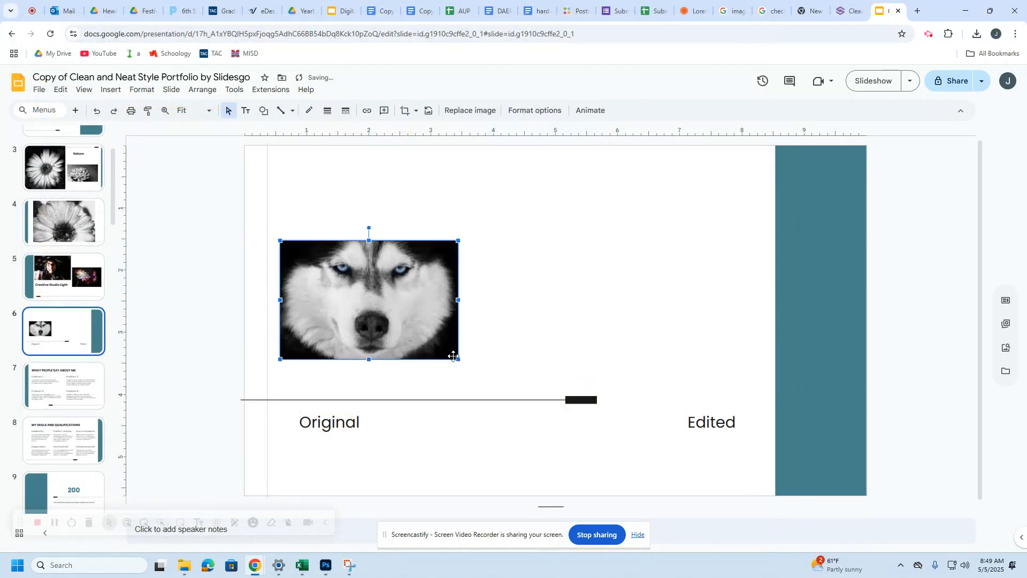
left_click_drag(458, 359, 514, 393)
left_click_drag(432, 344, 692, 303)
left_click(356, 422)
left_click(386, 338)
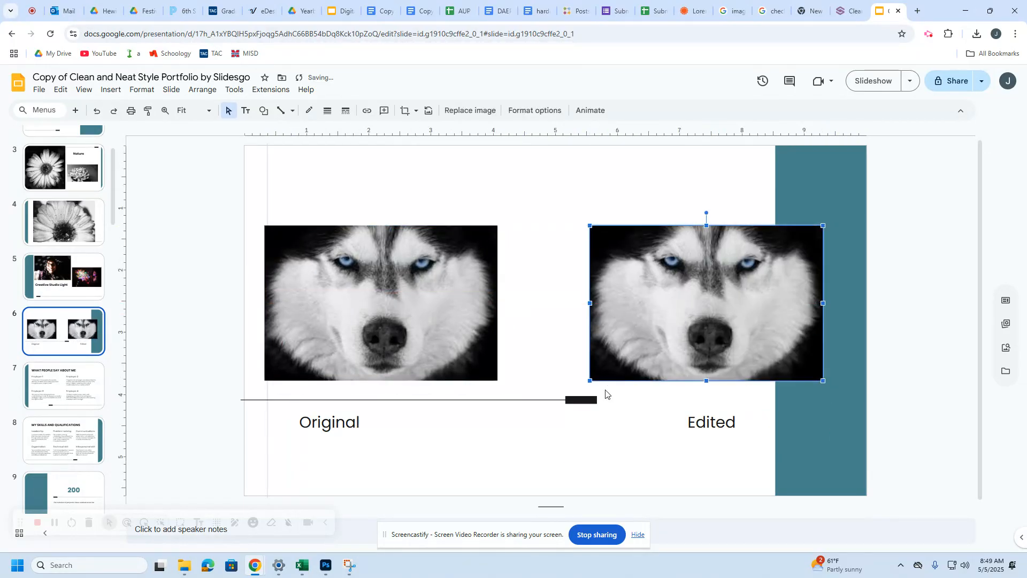
left_click_drag(611, 380, 611, 356)
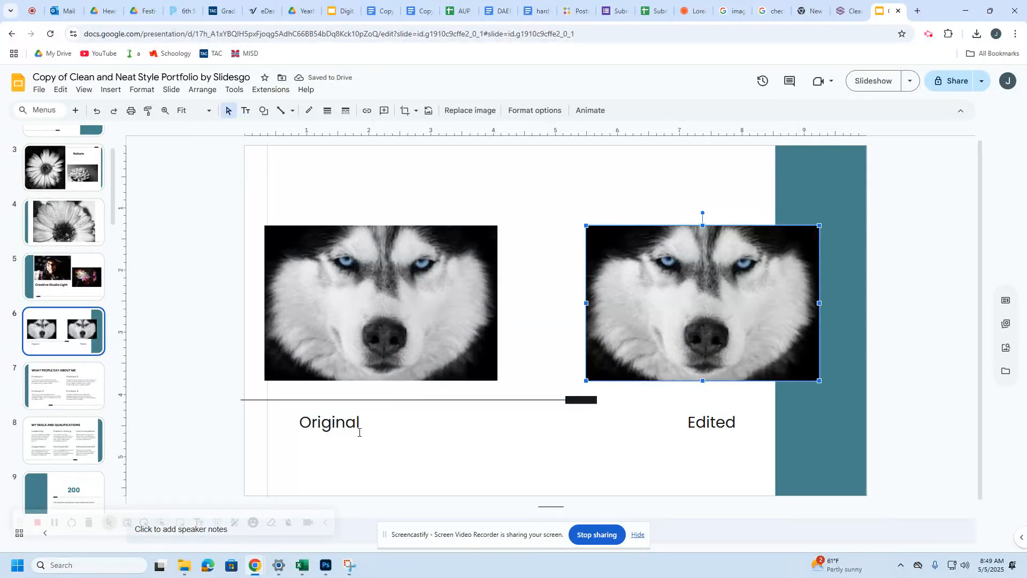
left_click(343, 428)
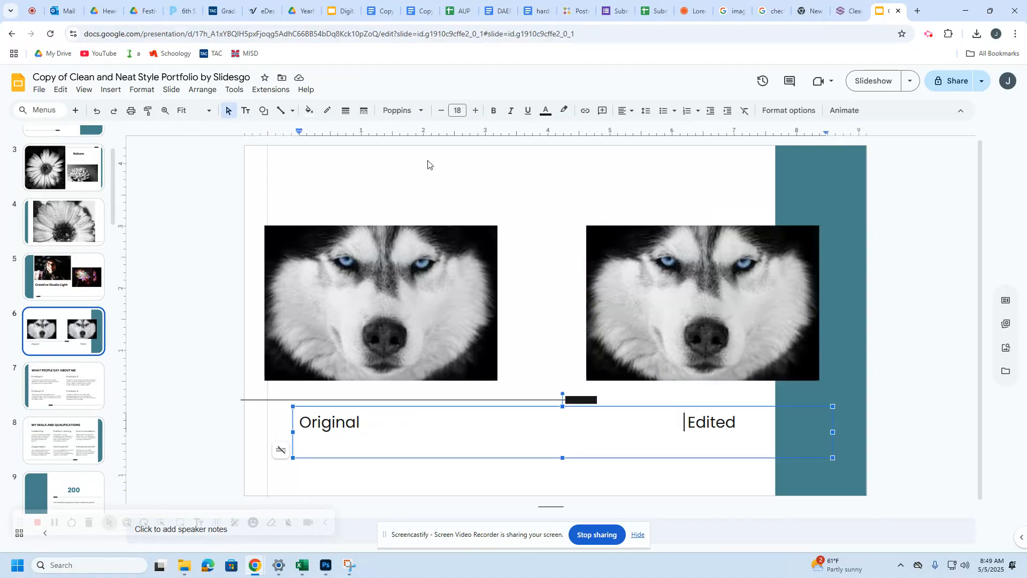
Step: Copy the Creative Studio Light title from slide 5
left_click(63, 276)
left_click(368, 375)
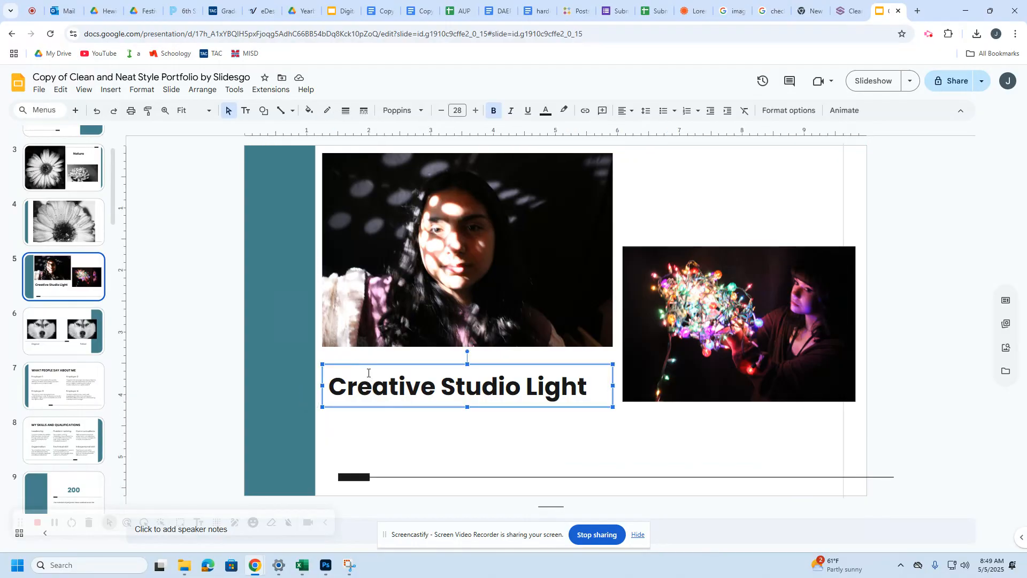
key("ctrl+c")
Step: Paste the copied title at the top of the husky slide and retype it as 'Photoshop Skills'
left_click(63, 331)
key("ctrl+v")
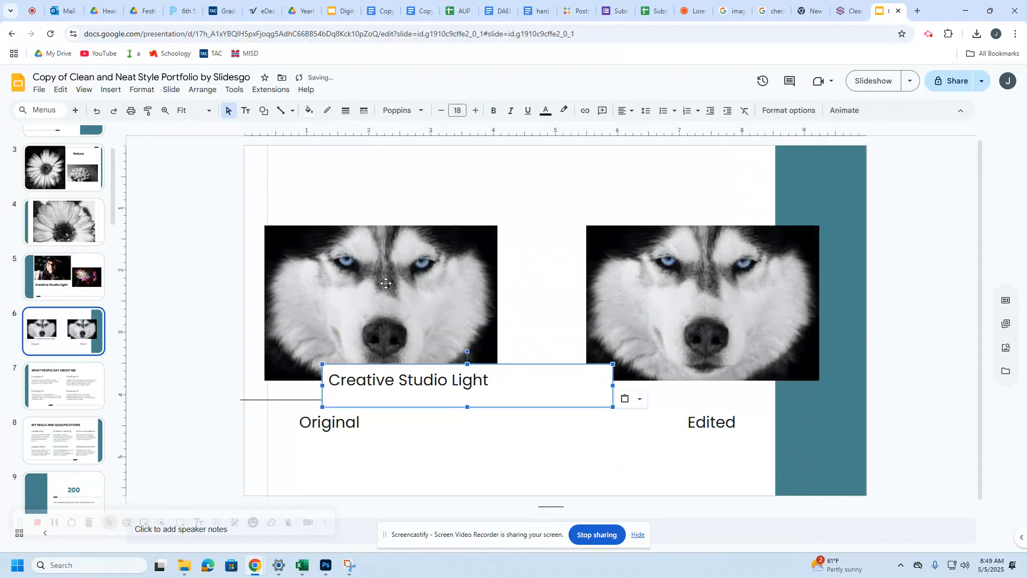
left_click_drag(401, 360, 375, 160)
triple_click(376, 178)
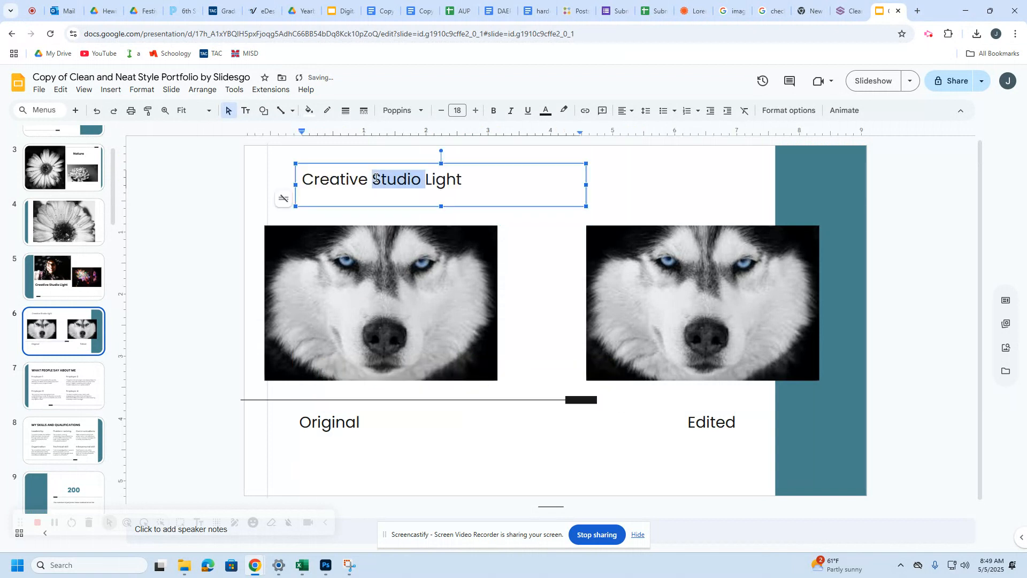
type("Photoshpp")
key("BackSpace")
key("BackSpace")
type("op Skills")
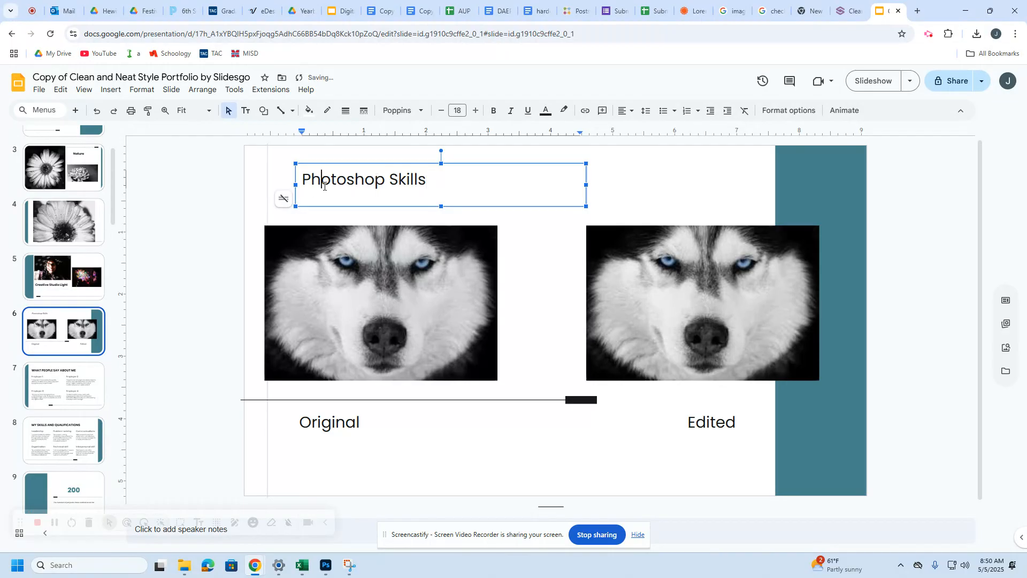
Step: Make the Photoshop Skills title bold and shift it slightly left
triple_click(323, 186)
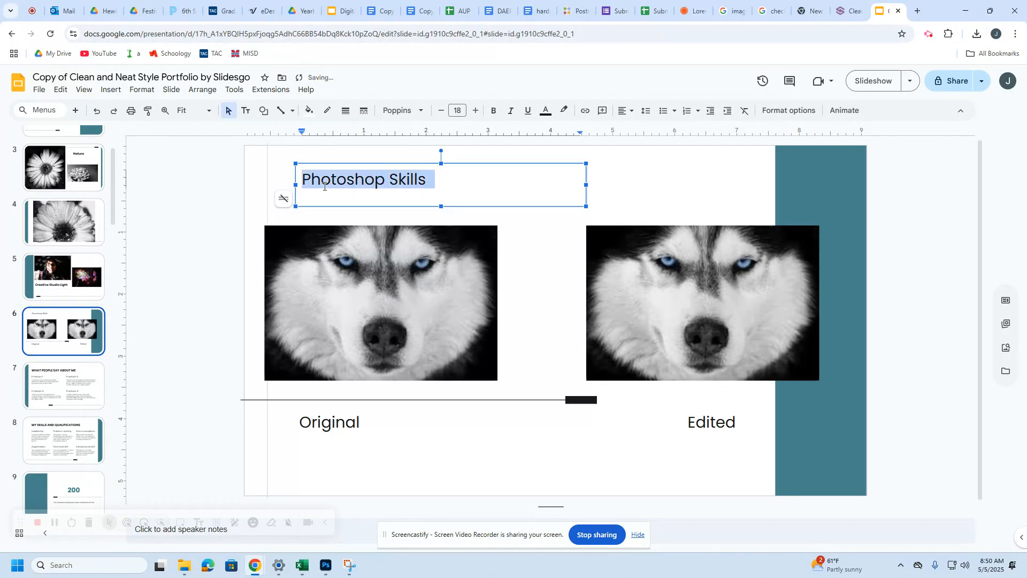
left_click(494, 111)
left_click_drag(457, 164, 440, 165)
left_click(239, 250)
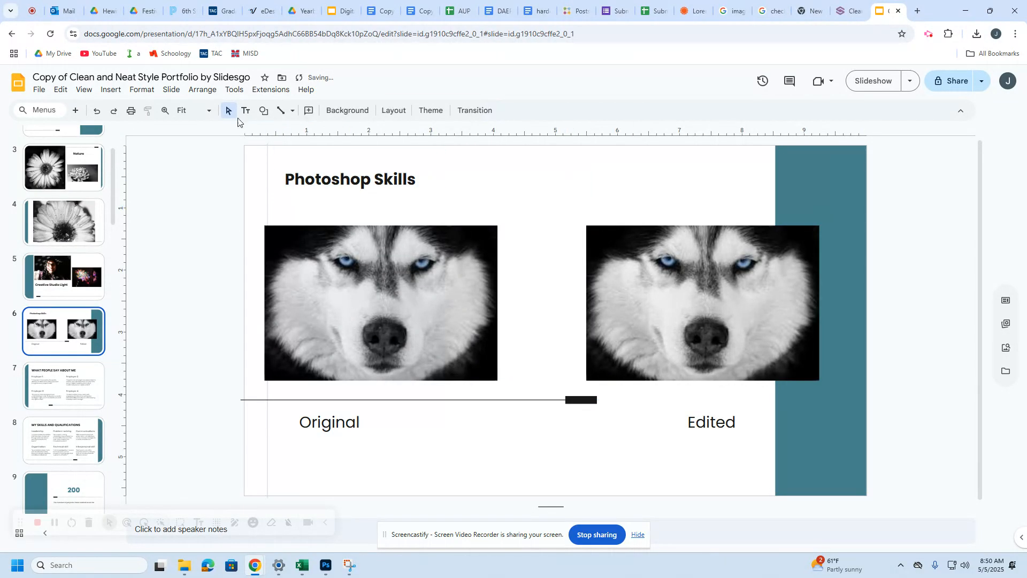
left_click(341, 11)
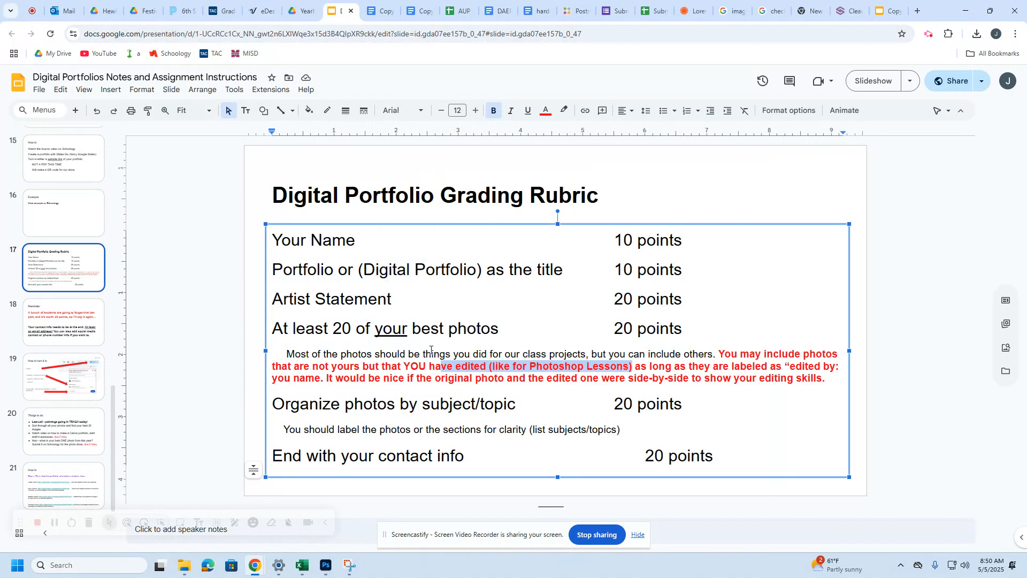
Step: Highlight rubric notes on original photos, organizing photos by subject, and contact info
left_click_drag(445, 379, 495, 379)
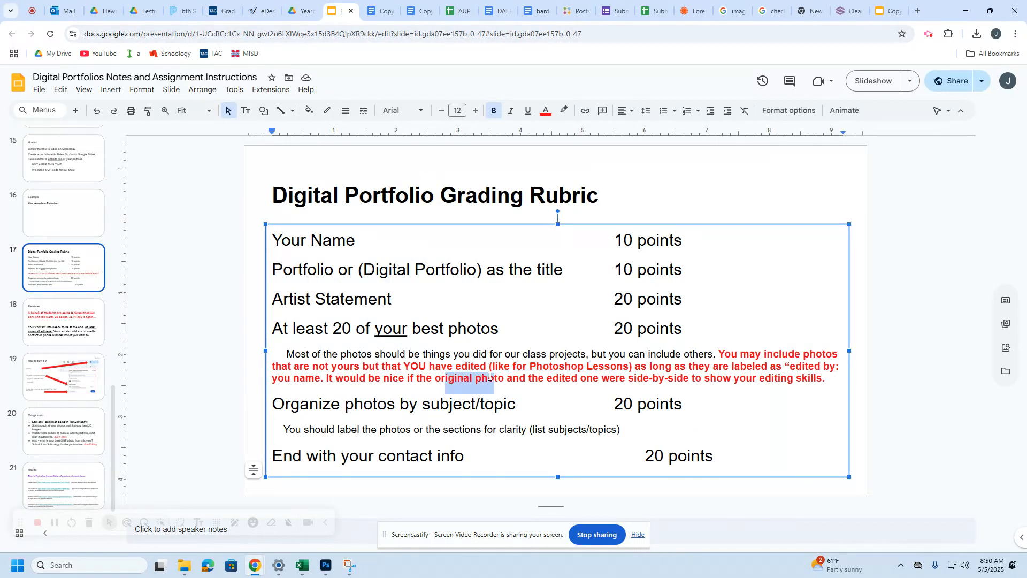
left_click_drag(348, 405, 494, 405)
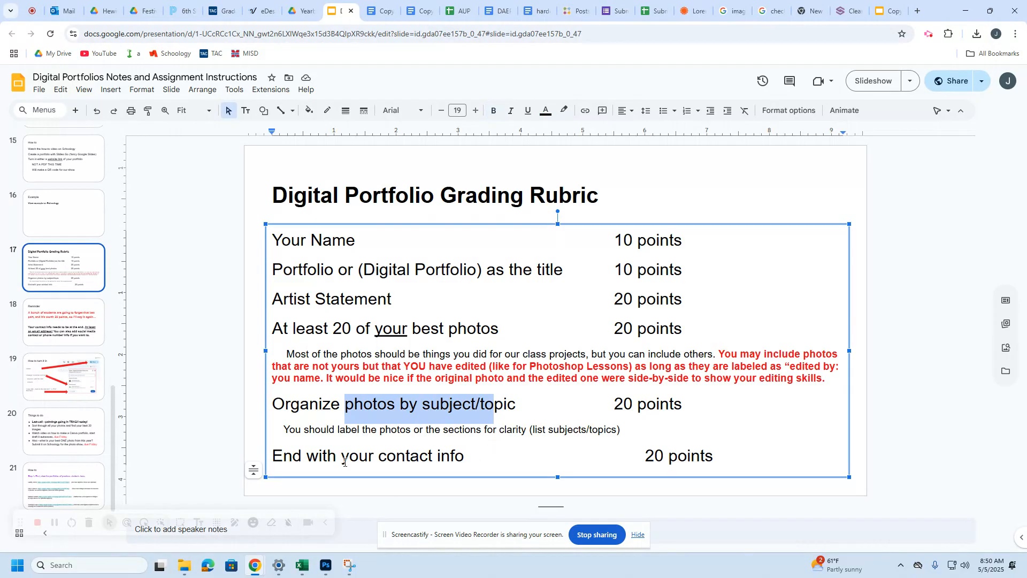
left_click_drag(342, 459, 405, 459)
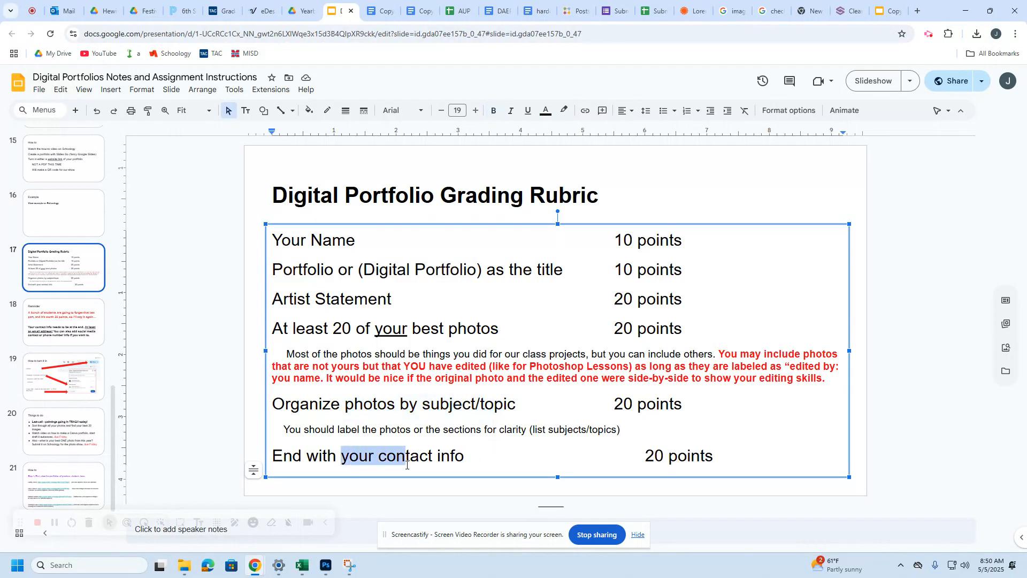
left_click(886, 11)
Step: Retitle the testimonials slide as 'Contact Me'
left_click(81, 381)
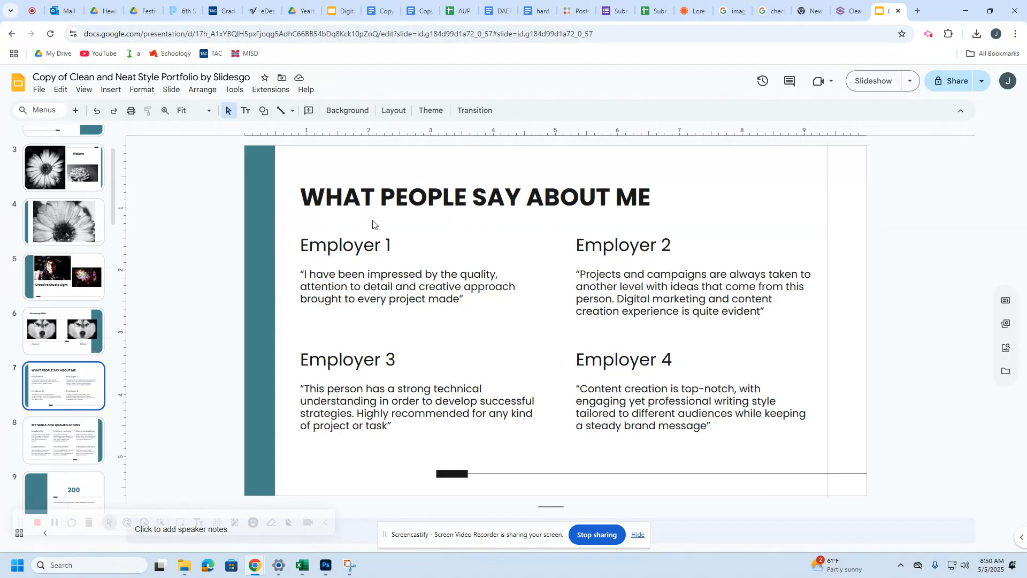
triple_click(371, 200)
type("Contact Me")
Step: Delete the Employer 1 quote and the Employer 3 and Employer 4 headings and quotes
left_click(373, 291)
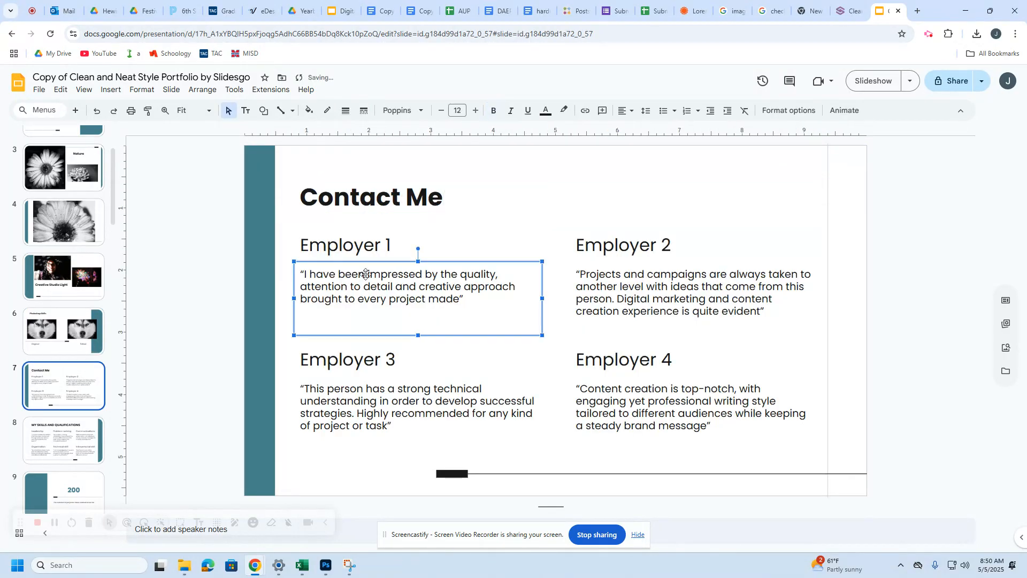
key("Delete")
left_click(399, 366)
key("Delete")
left_click(450, 400)
key("Delete")
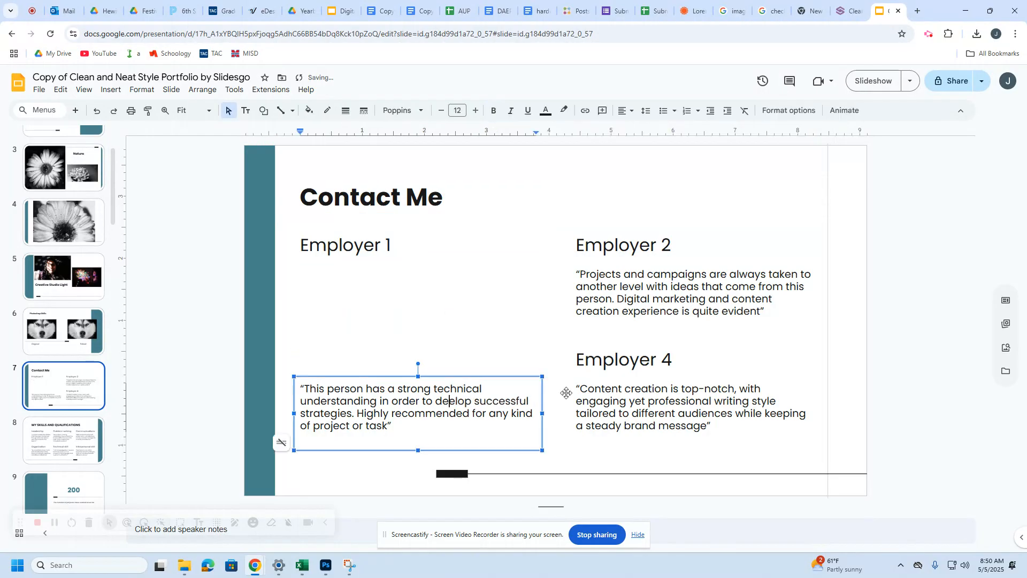
left_click(587, 389)
key("Delete")
left_click(602, 360)
key("Delete")
Step: Delete the remaining Employer 2 and Employer 4 boxes and the Employer 3 quote box
left_click(547, 253)
left_click_drag(552, 233, 820, 455)
key("Delete")
left_click(519, 431)
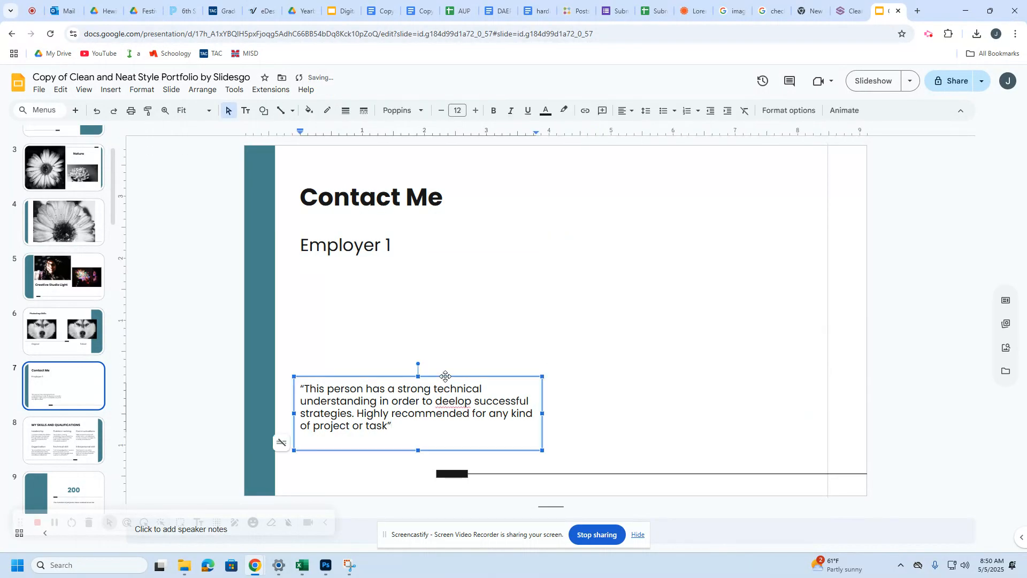
key("Delete")
Step: Replace the Employer 1 heading with your e-mail address and widen the box to fit one line
triple_click(373, 242)
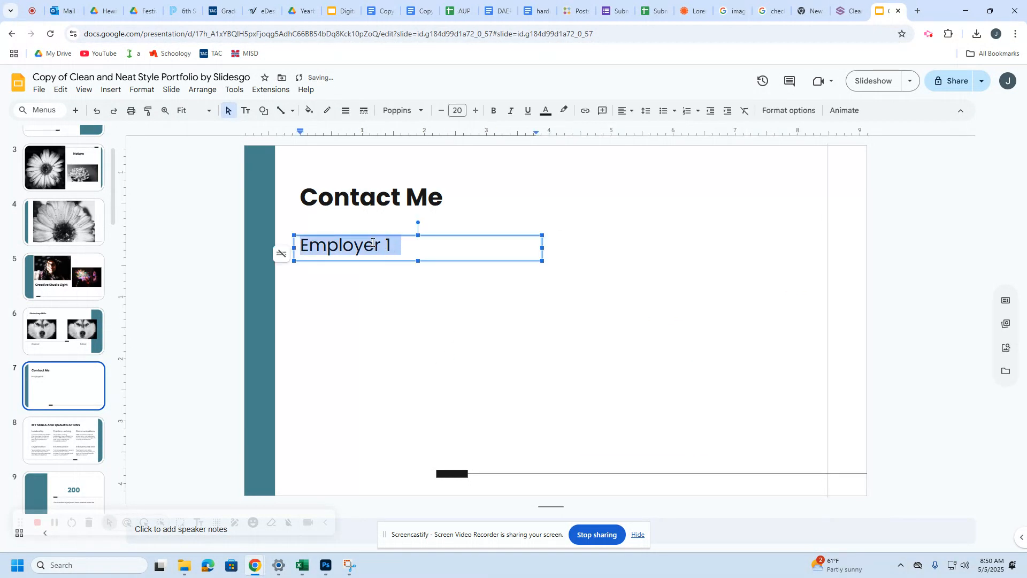
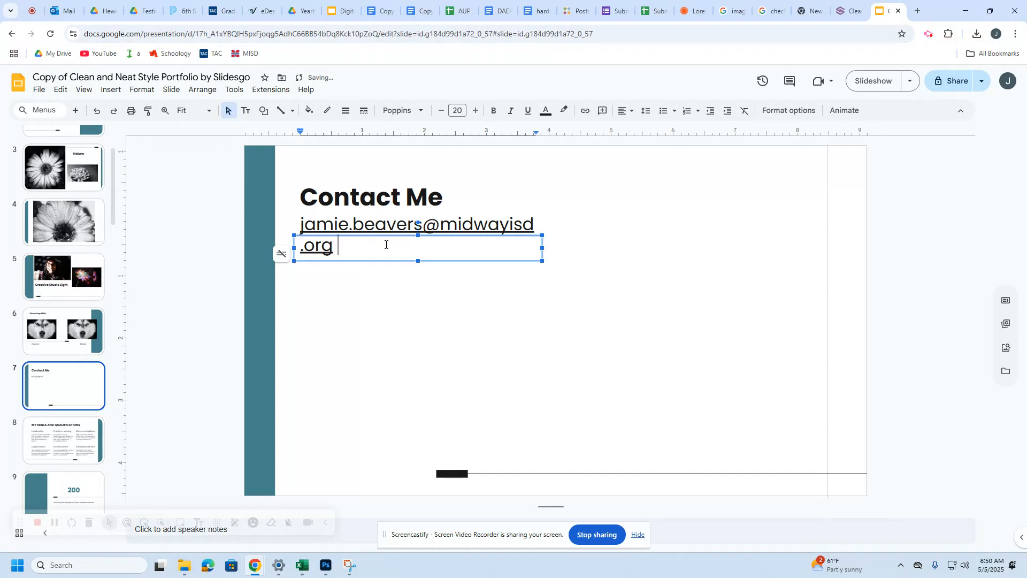
left_click_drag(542, 248, 652, 247)
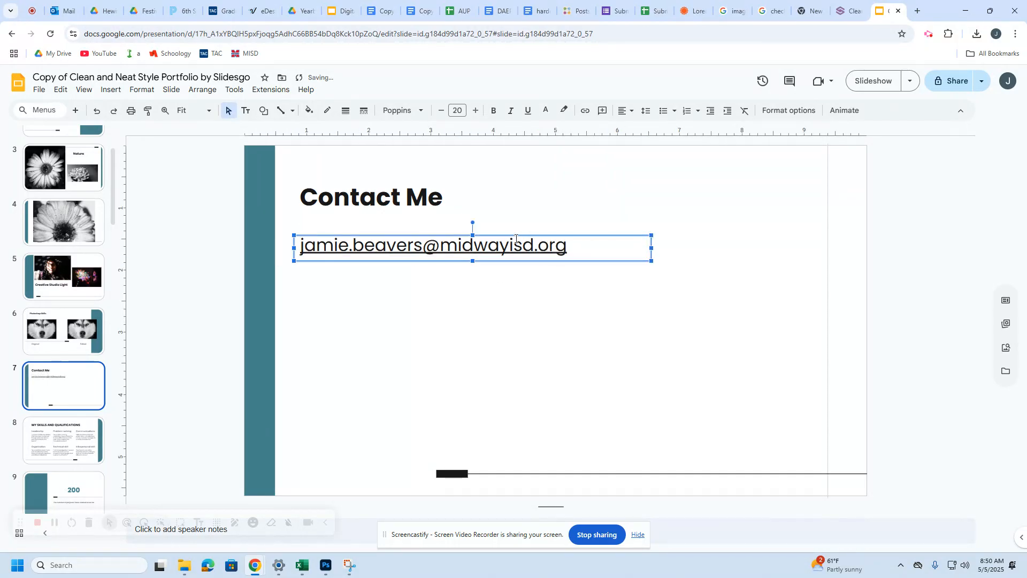
left_click_drag(576, 247, 637, 250)
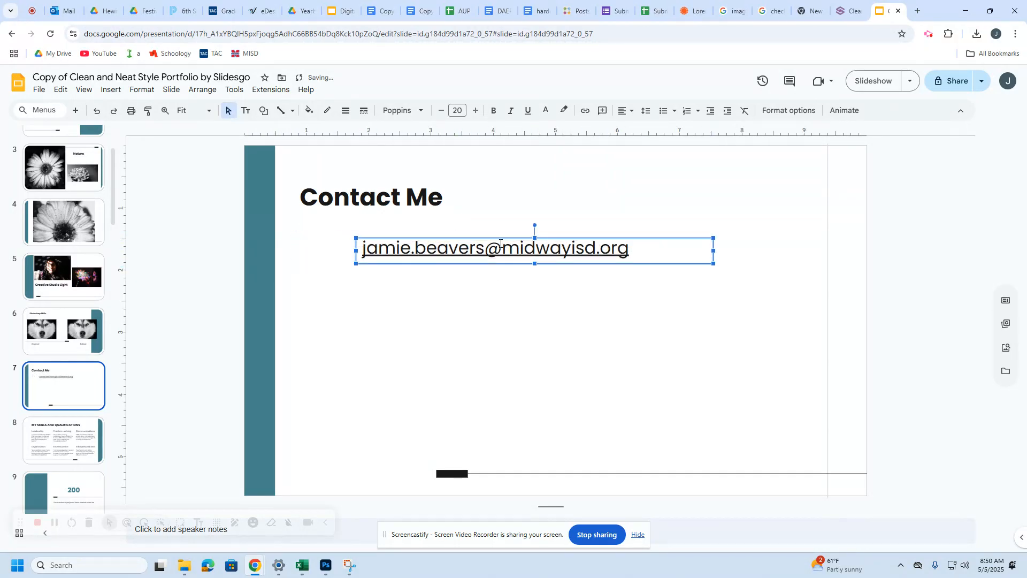
left_click_drag(493, 239, 463, 240)
left_click_drag(395, 245, 347, 236)
left_click(385, 263)
left_click_drag(614, 247, 601, 246)
Step: Add your phone number on a new line below the e-mail and move the contact details down
left_click(614, 246)
key("Return")
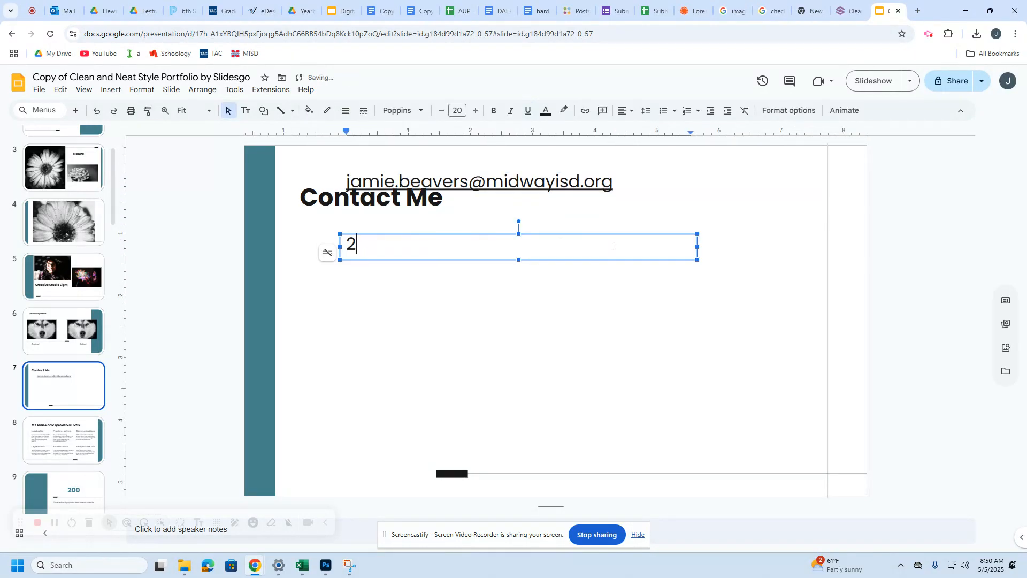
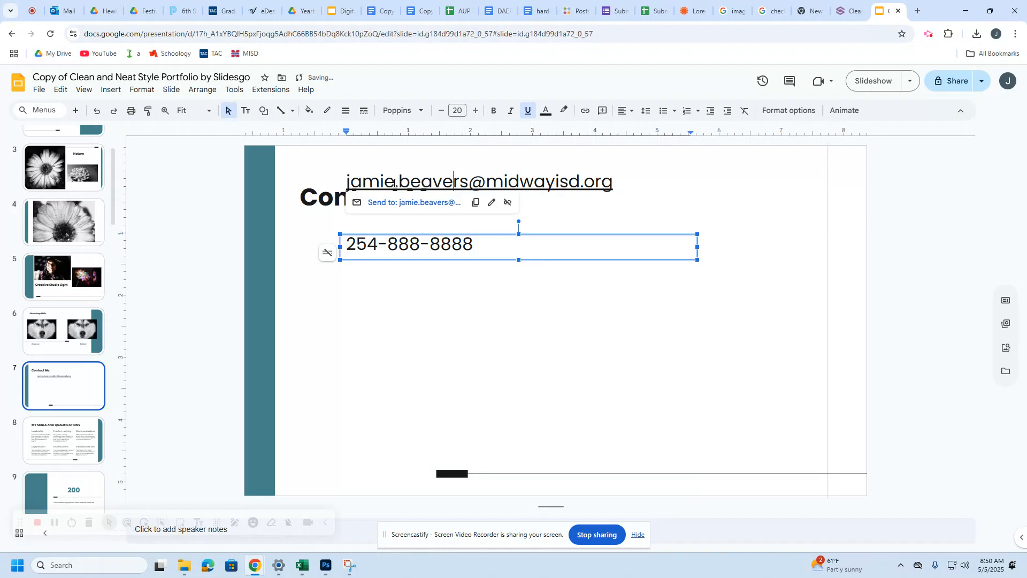
left_click(603, 232)
left_click(466, 244)
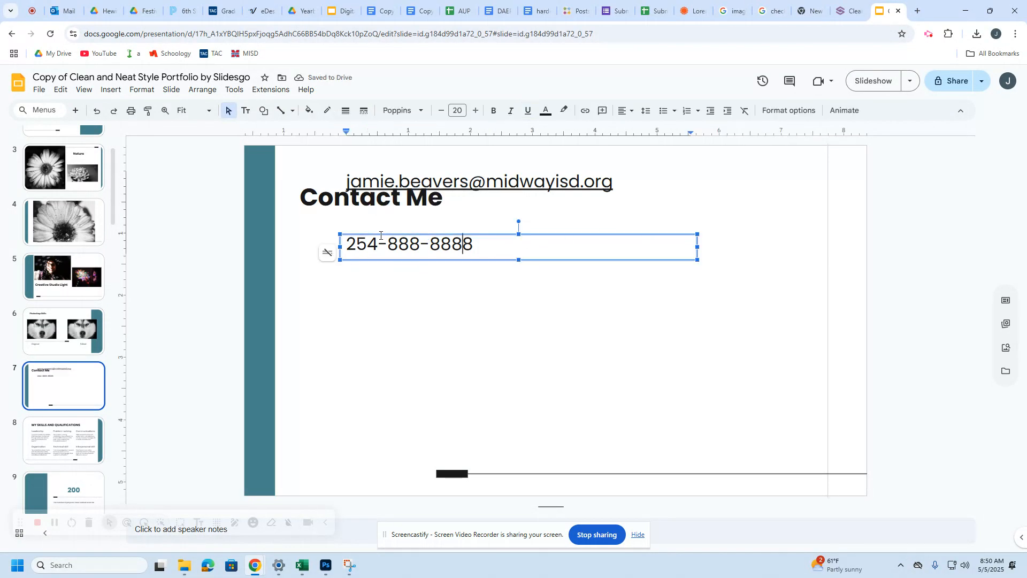
left_click_drag(367, 259, 384, 370)
left_click(367, 259)
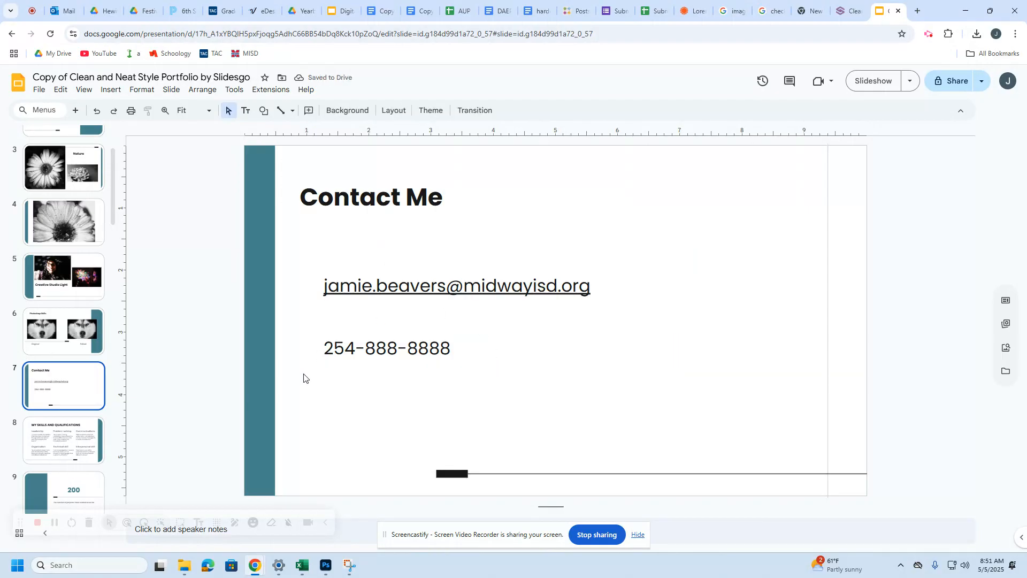
left_click_drag(110, 211, 133, 508)
Step: Select leftover template slides 8 through 34 and delete them
left_click(85, 343)
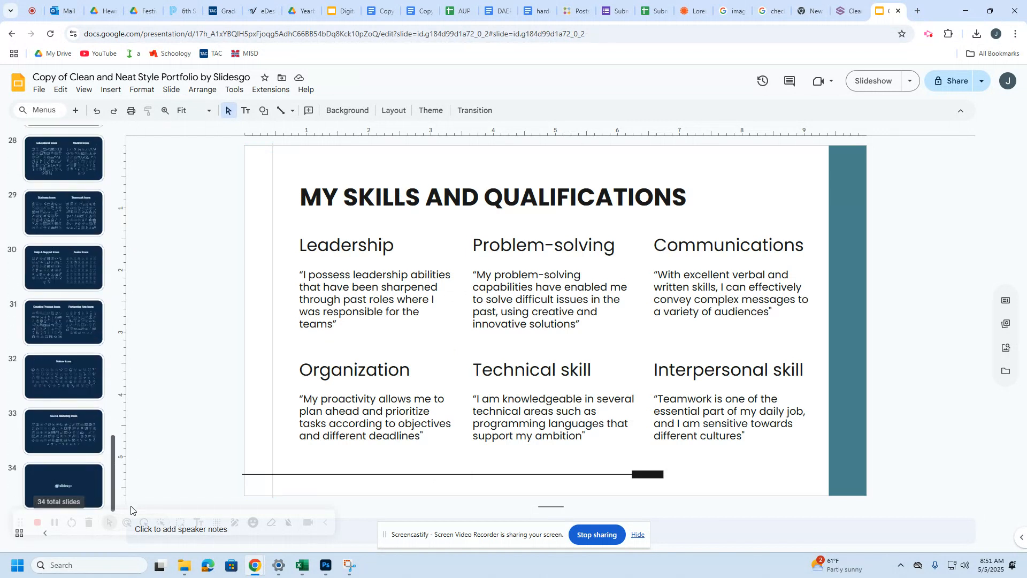
left_click(69, 484)
scroll(75, 486, "up", 9)
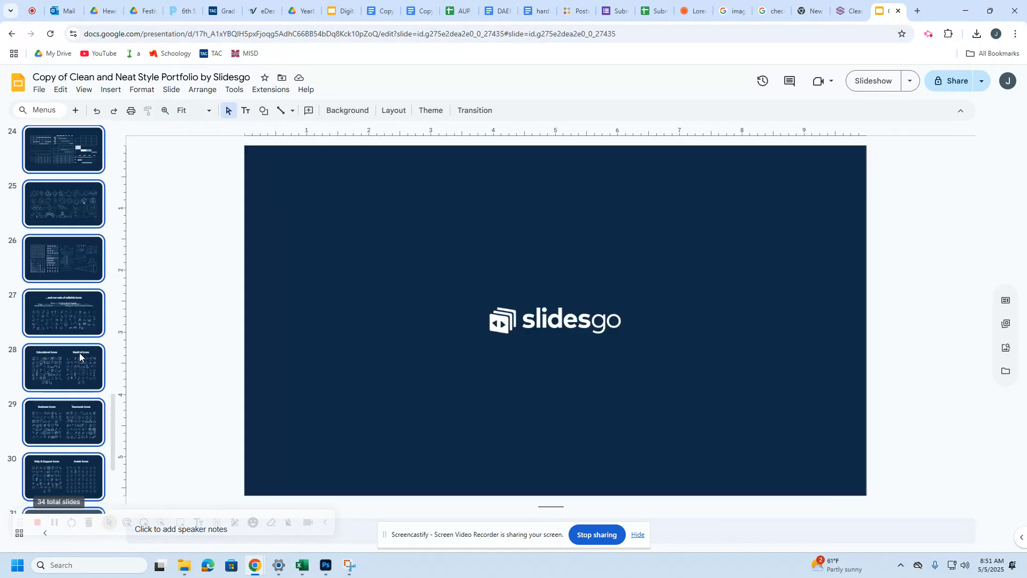
scroll(78, 345, "up", 10)
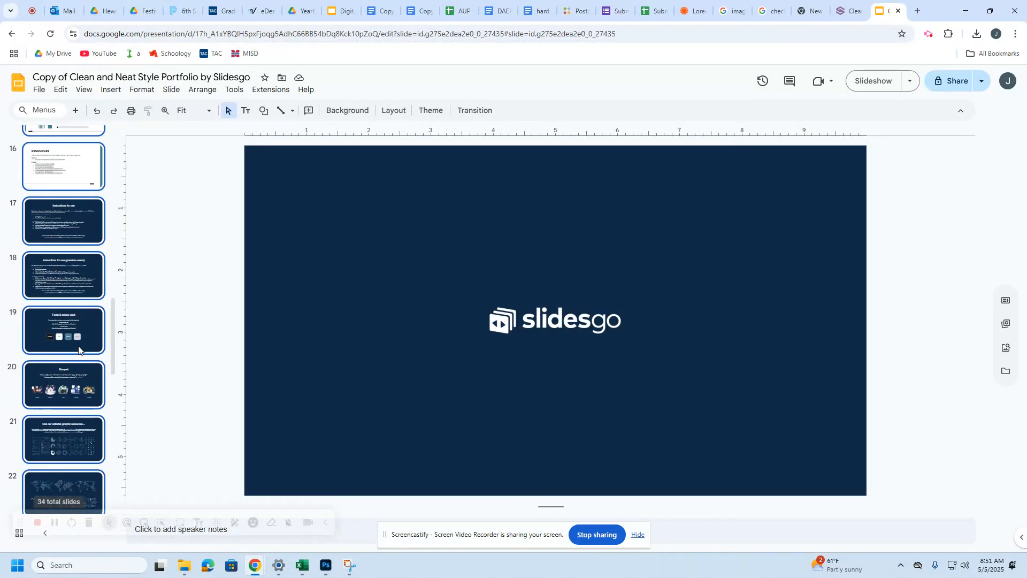
scroll(69, 300, "up", 5)
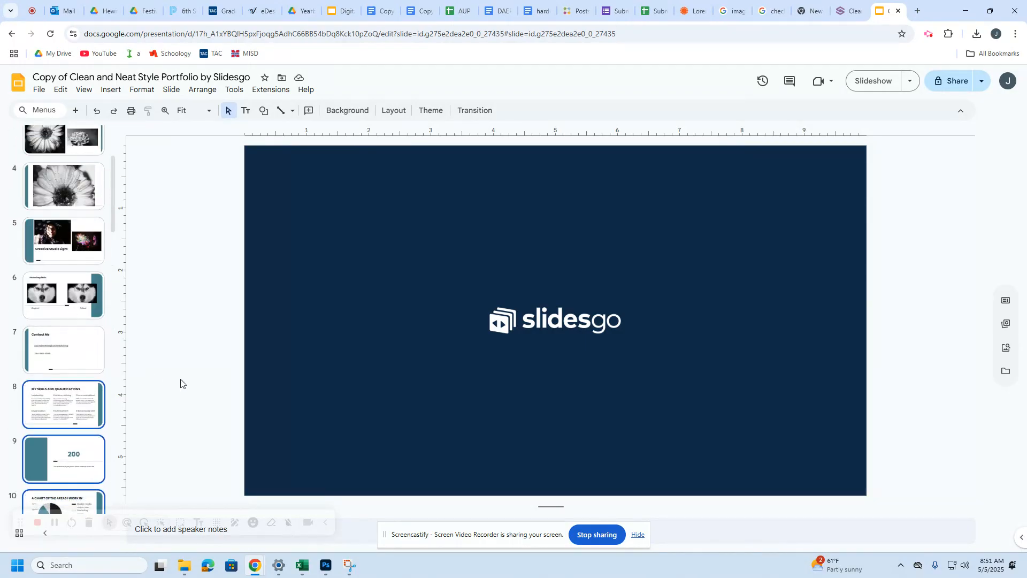
key("Delete")
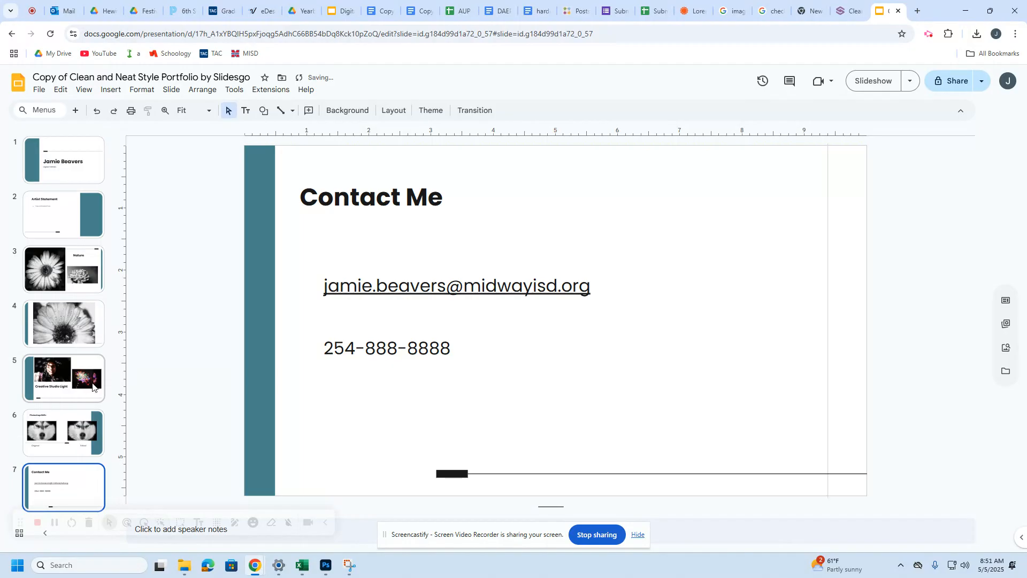
Step: Review the cover and Artist Statement slides against the assignment's How to instructions
left_click(88, 174)
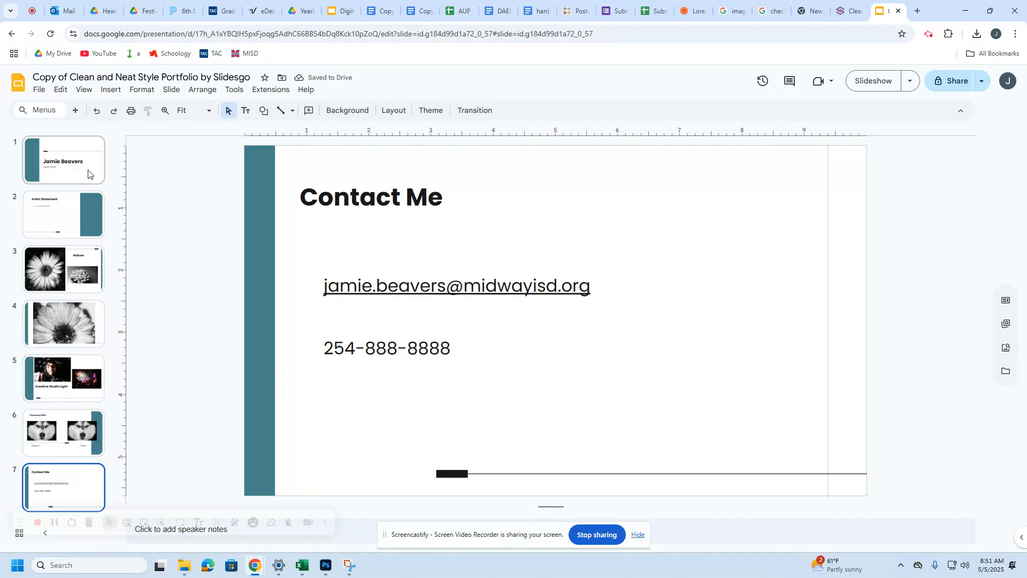
left_click(85, 207)
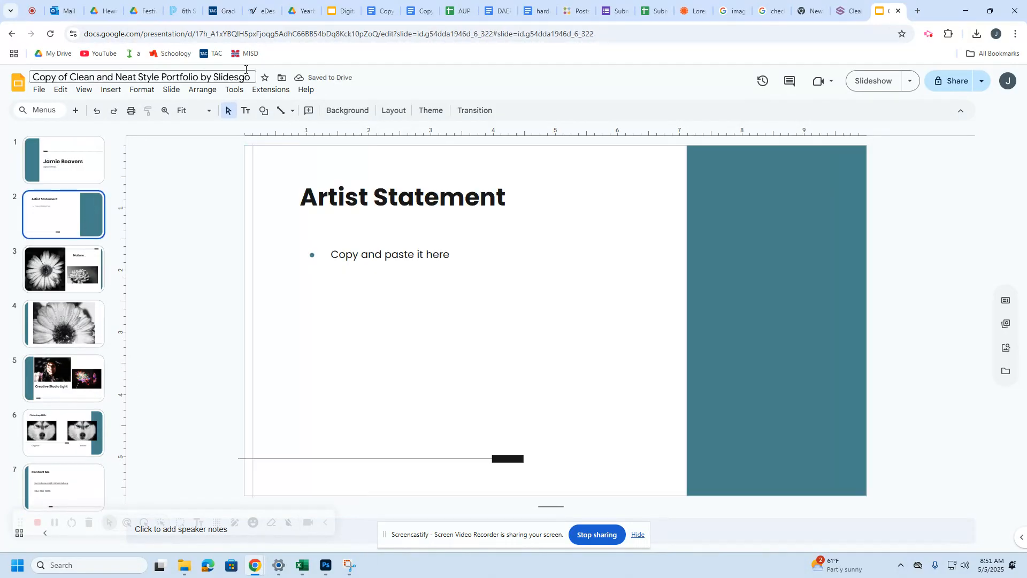
left_click(342, 11)
left_click(79, 164)
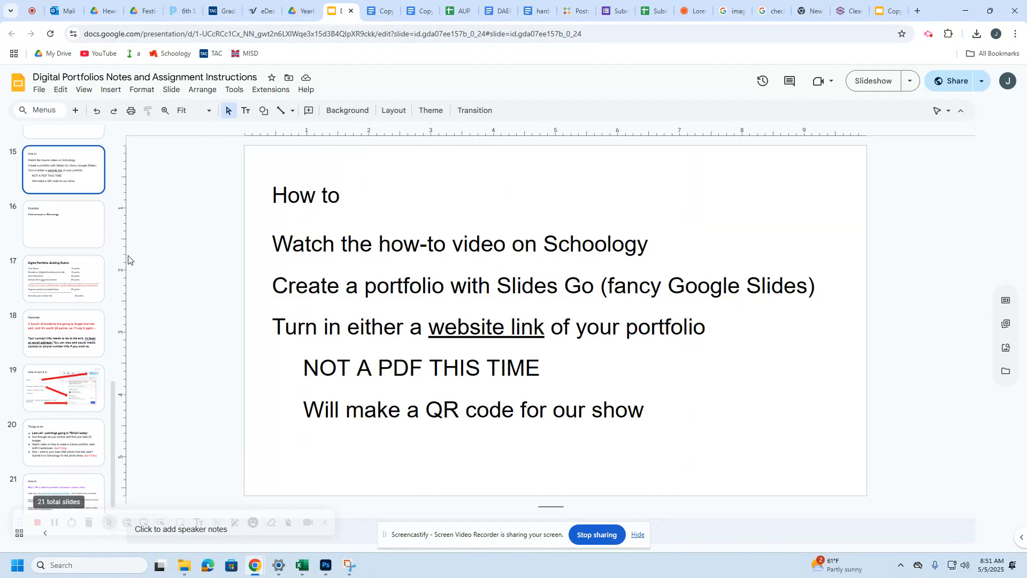
left_click(888, 11)
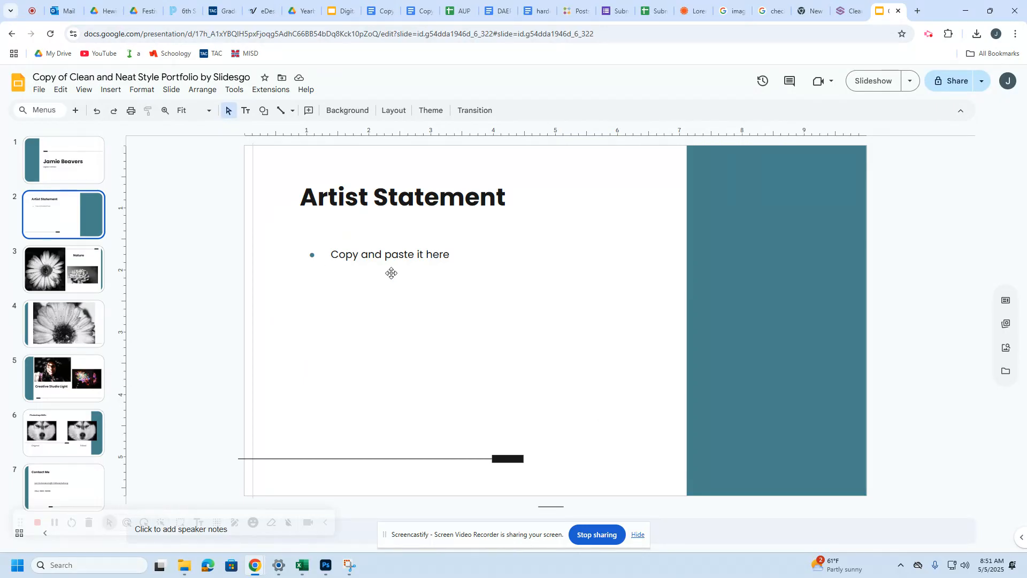
left_click(952, 81)
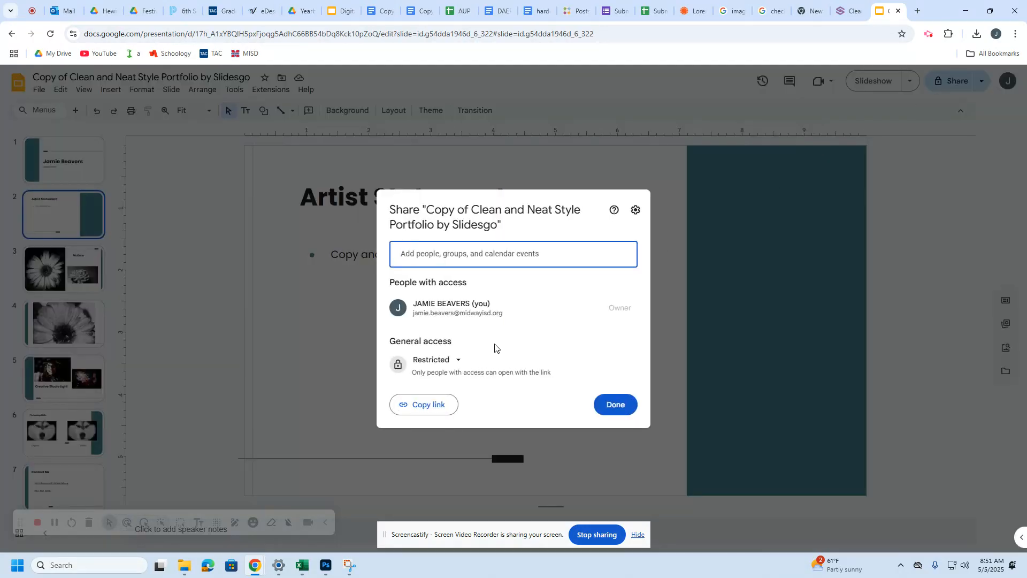
Step: Change general access from Restricted to Anyone with the link as Viewer and copy the link
left_click(447, 362)
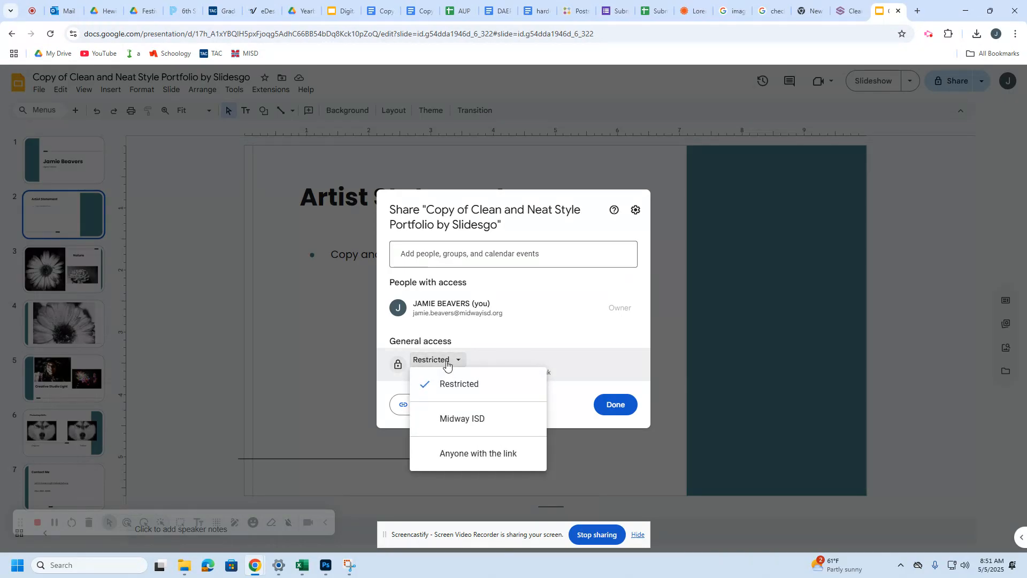
left_click(456, 453)
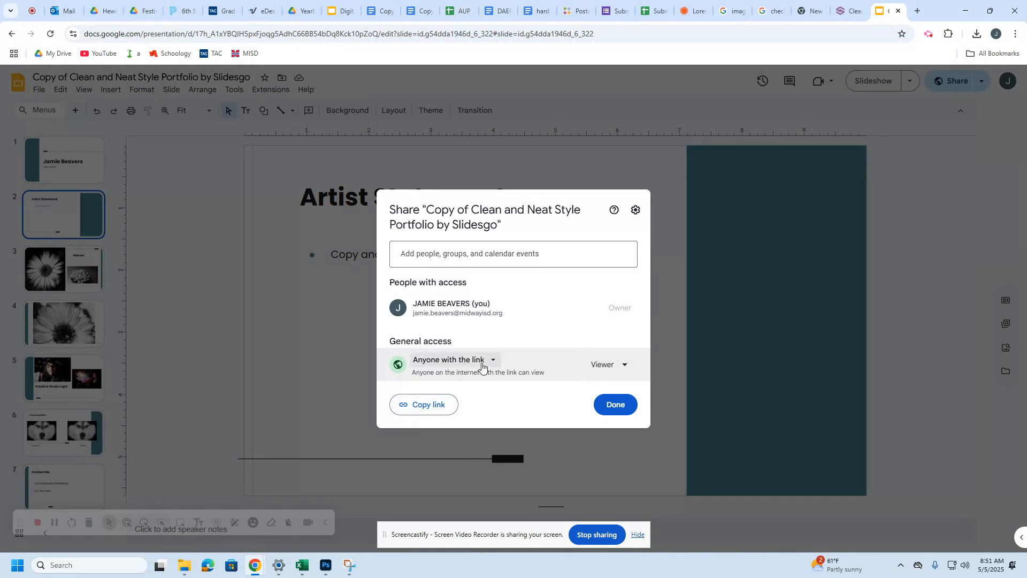
left_click(427, 406)
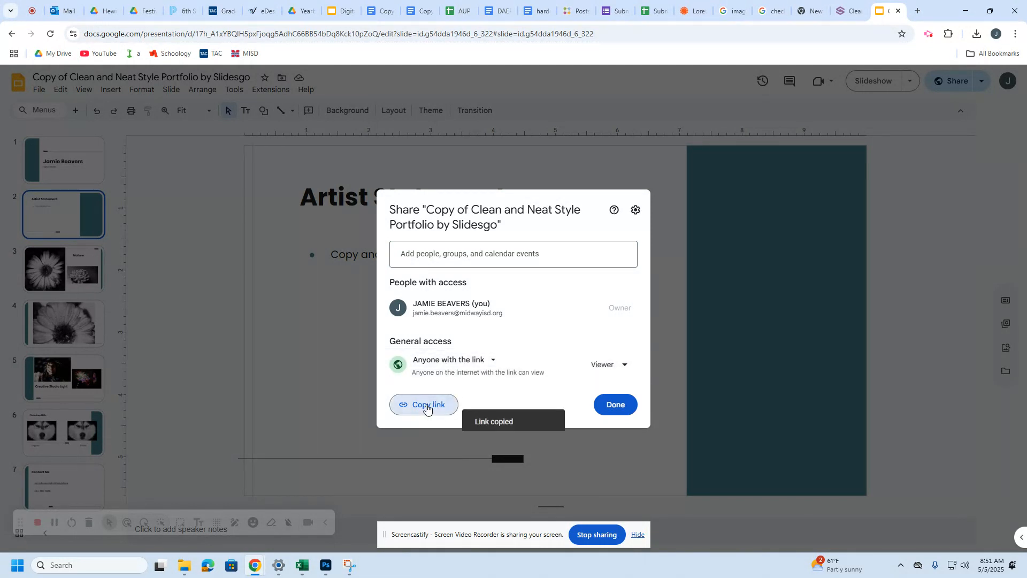